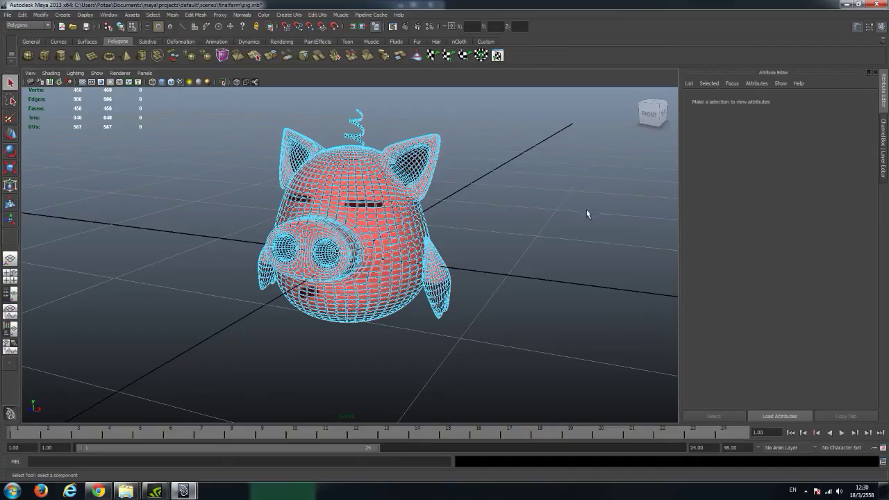
Switch the pig from component editing back to Object Mode and select the whole pig mesh
{"action": "right_click_drag", "start_coordinate": [384, 233], "coordinate": [384, 219]}
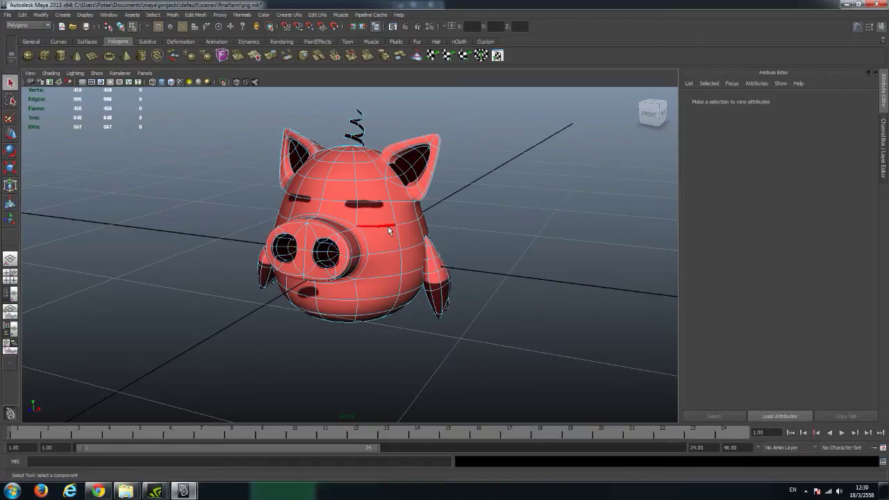
{"action": "right_click_drag", "start_coordinate": [384, 231], "coordinate": [407, 219]}
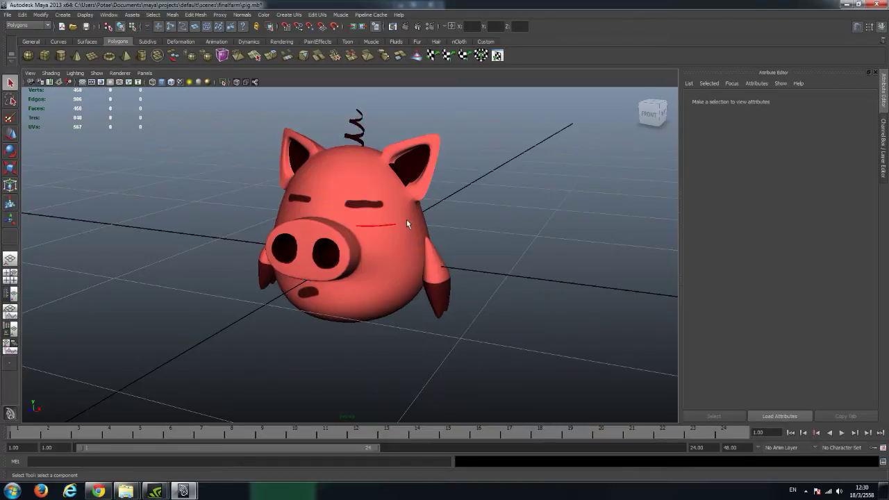
{"action": "mouse_move", "coordinate": [378, 239]}
{"action": "left_mouse_down", "text": "alt"}
{"action": "mouse_move", "coordinate": [313, 235]}
{"action": "mouse_move", "coordinate": [348, 236]}
{"action": "left_mouse_up", "text": "alt"}
{"action": "scroll", "coordinate": [348, 236], "scroll_direction": "down", "scroll_amount": 3}
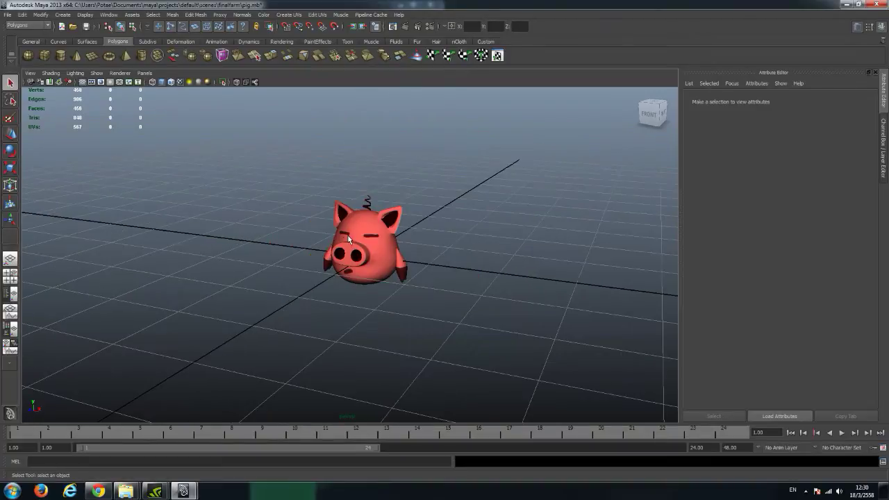
{"action": "scroll", "coordinate": [348, 236], "scroll_direction": "up", "scroll_amount": 3}
{"action": "scroll", "coordinate": [348, 236], "scroll_direction": "up", "scroll_amount": 1}
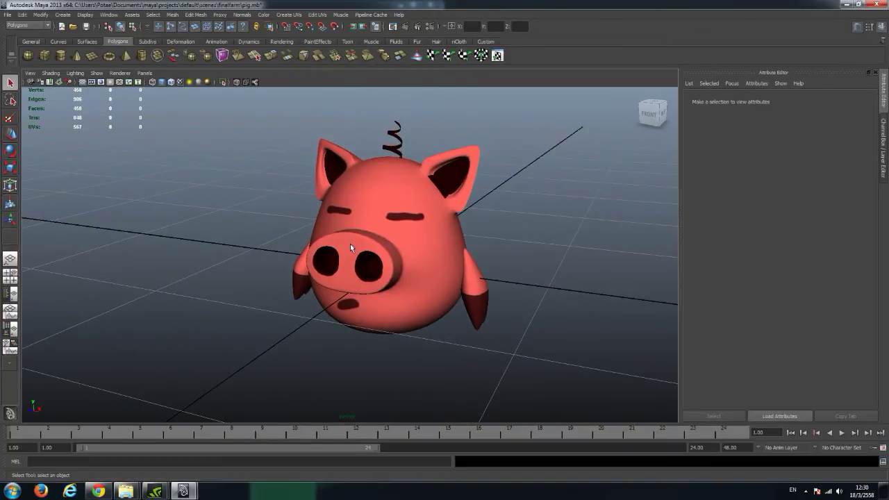
{"action": "left_click", "coordinate": [351, 244]}
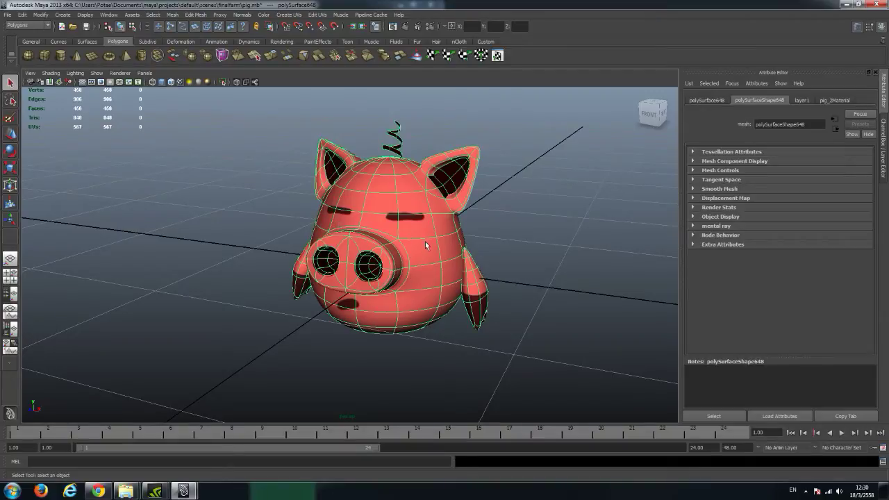
Toggle to four-view and back to perspective, reselect the pig, and bring up the File menu
{"action": "key", "text": "space"}
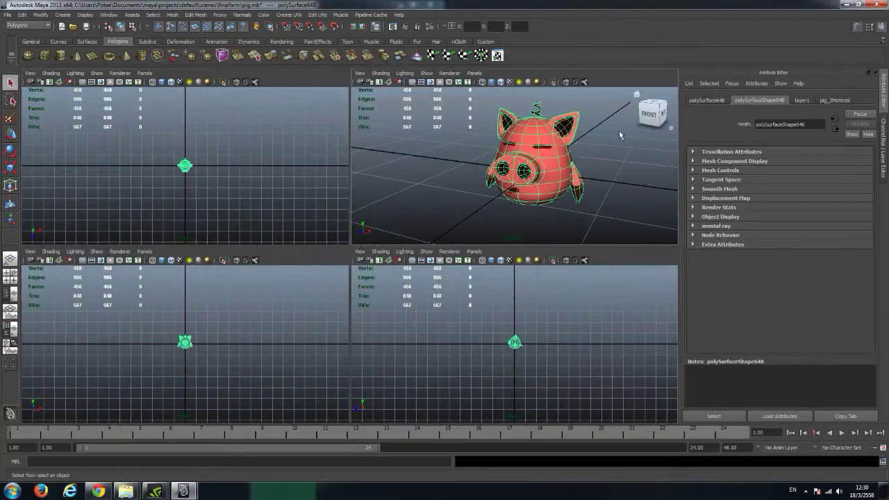
{"action": "key", "text": "space"}
{"action": "left_click_drag", "start_coordinate": [459, 251], "coordinate": [467, 254], "text": "alt"}
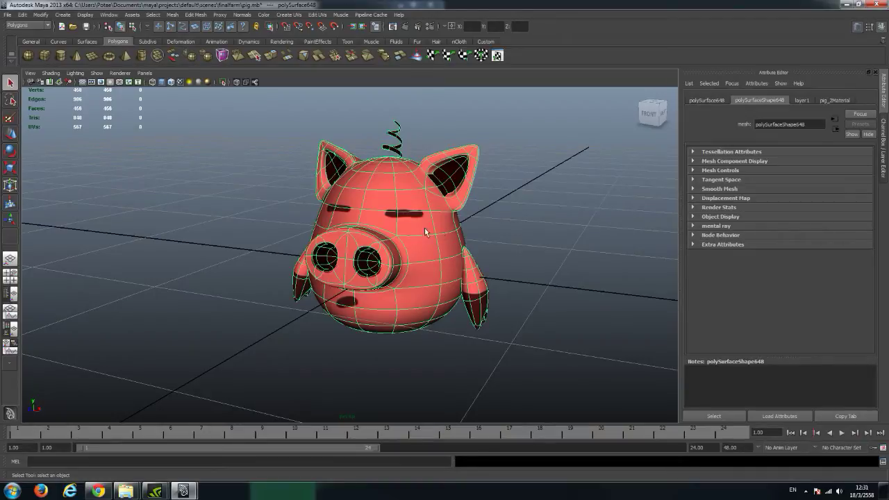
{"action": "left_click", "coordinate": [228, 144]}
{"action": "left_click", "coordinate": [395, 194]}
{"action": "left_click", "coordinate": [7, 15]}
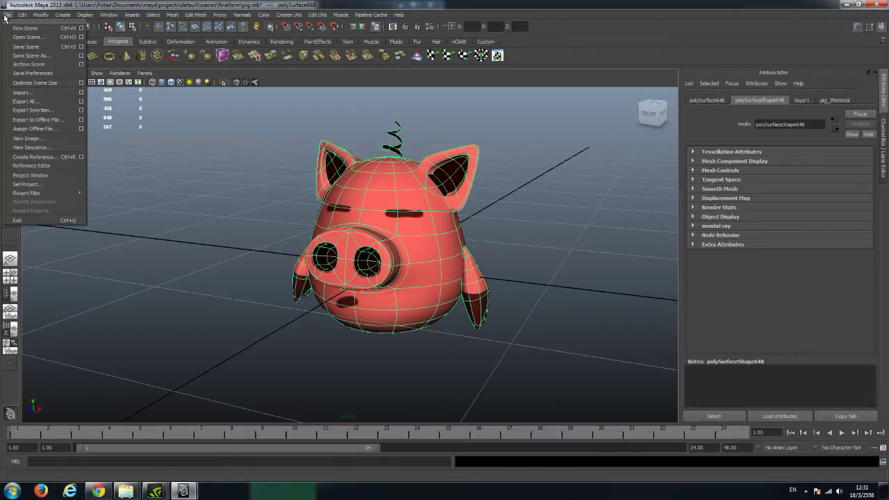
Confirm Export Selection uses FBX export as the file type, then cancel without exporting
{"action": "left_click", "coordinate": [61, 113]}
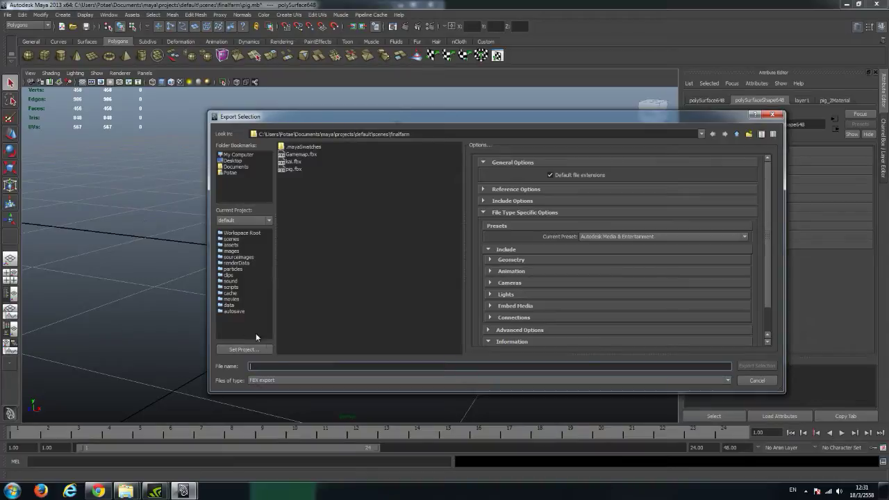
{"action": "left_click", "coordinate": [285, 379]}
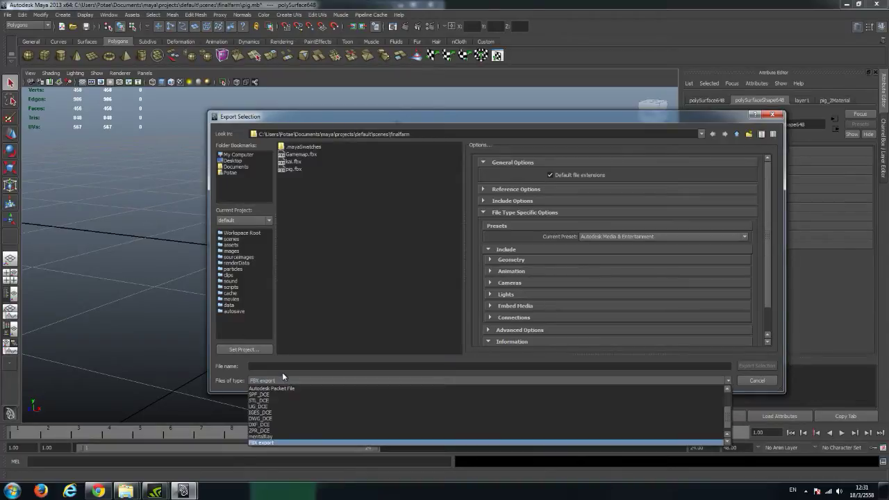
{"action": "left_click", "coordinate": [286, 441]}
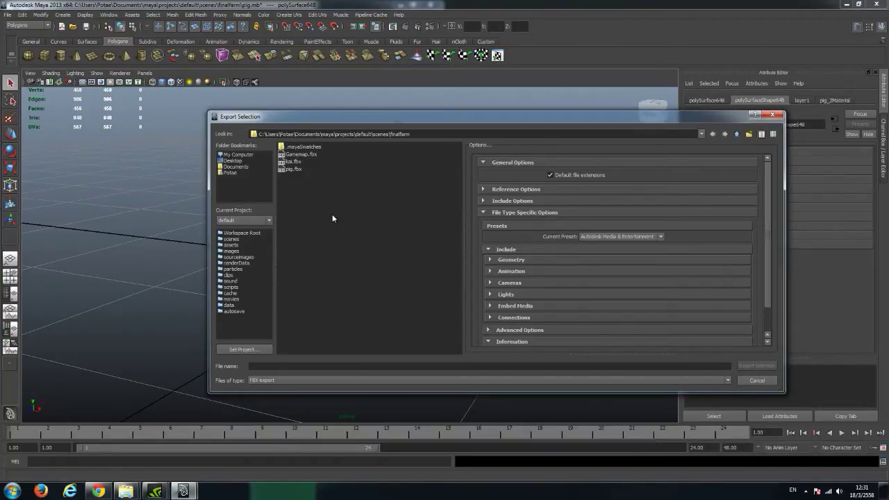
{"action": "left_click", "coordinate": [773, 114]}
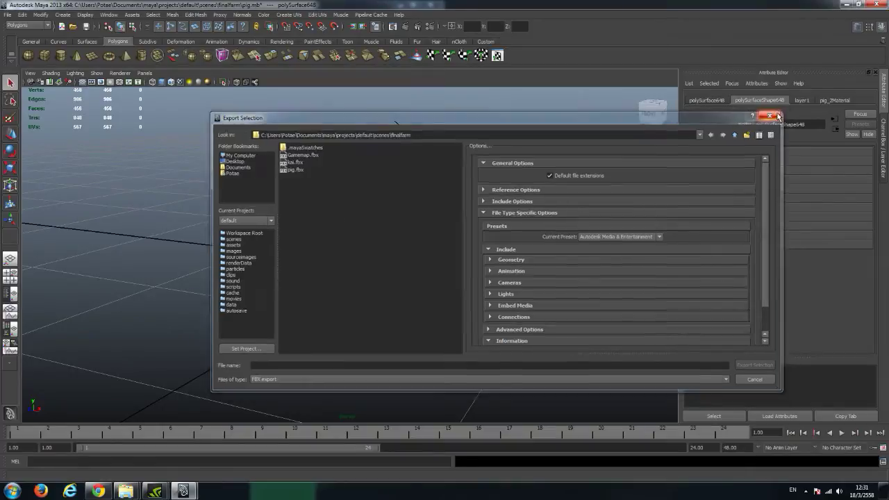
{"action": "left_click", "coordinate": [107, 15]}
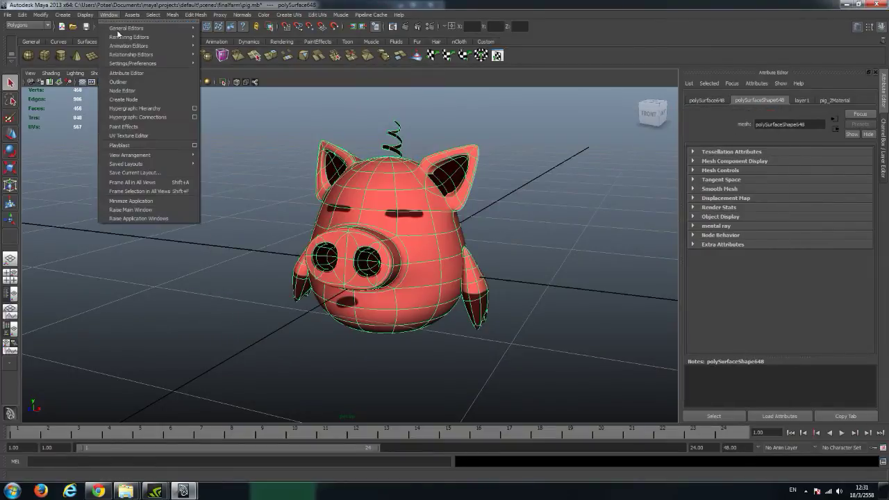
Verify in the Plug-in Manager that fbxmaya.mll is Loaded and Auto load, then close it
{"action": "mouse_move", "coordinate": [146, 66]}
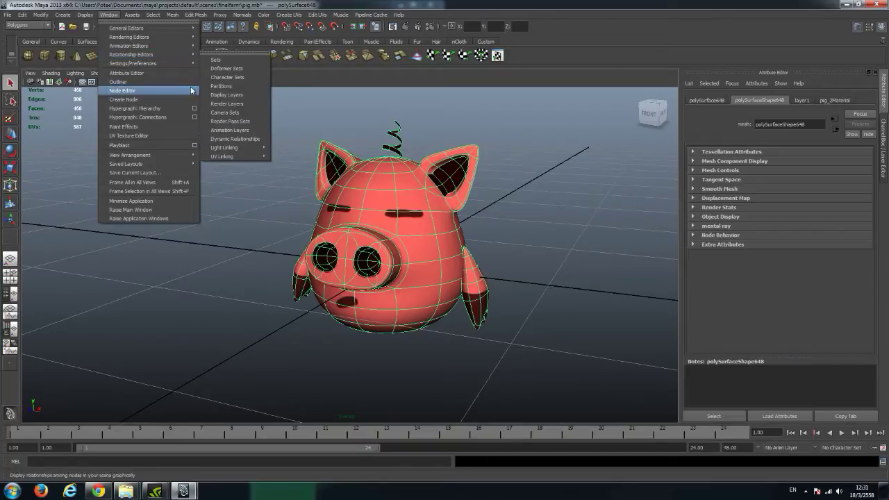
{"action": "left_click", "coordinate": [235, 141]}
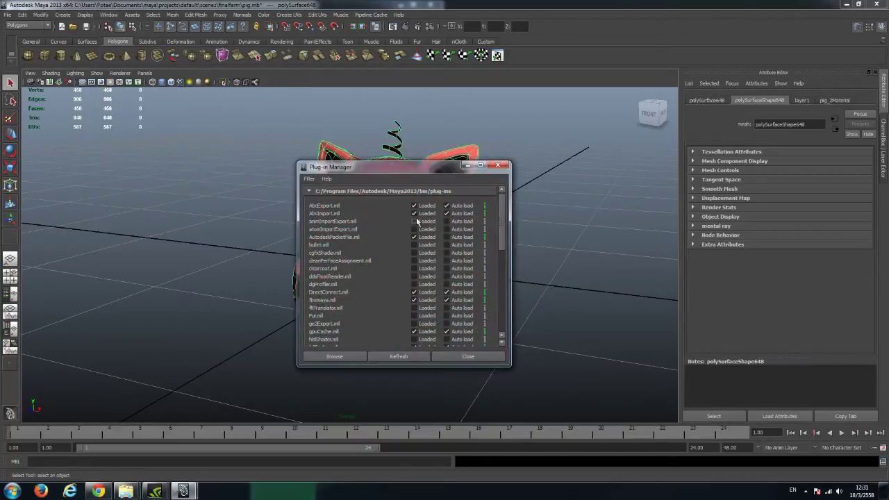
{"action": "mouse_move", "coordinate": [504, 221]}
{"action": "left_mouse_down"}
{"action": "mouse_move", "coordinate": [501, 273]}
{"action": "mouse_move", "coordinate": [501, 232]}
{"action": "left_mouse_up"}
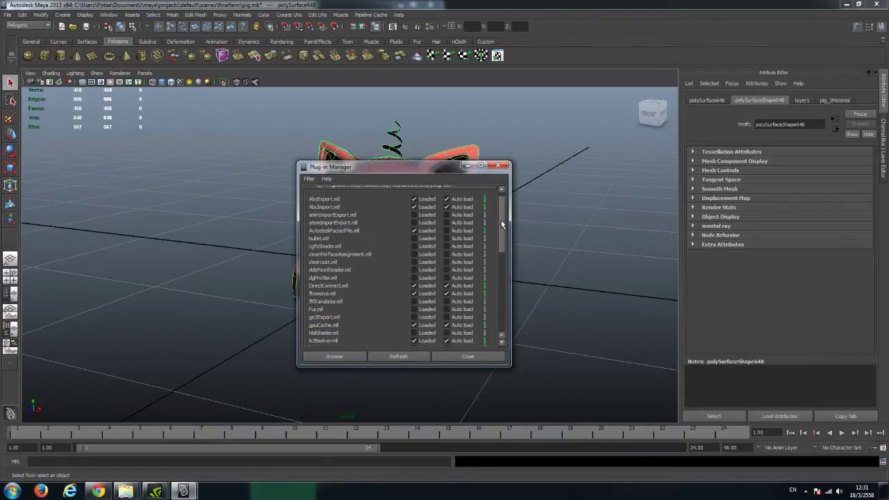
{"action": "left_click_drag", "start_coordinate": [501, 232], "coordinate": [502, 248]}
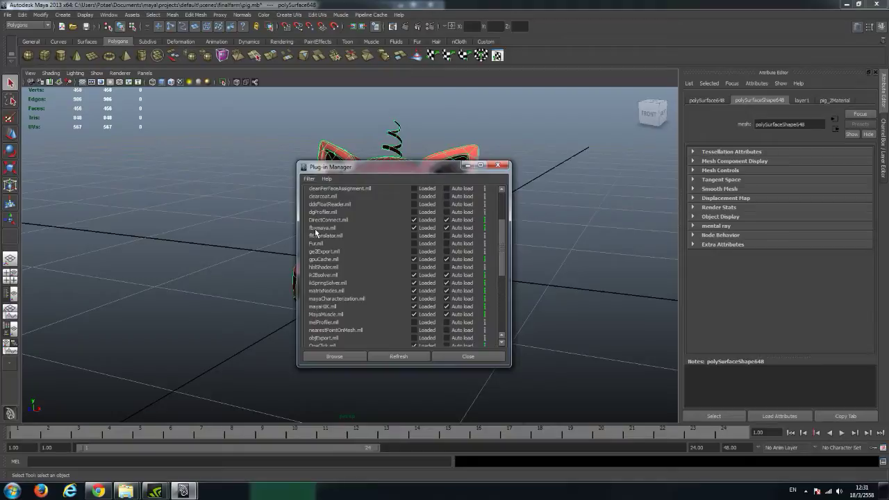
{"action": "key", "text": "super+plus"}
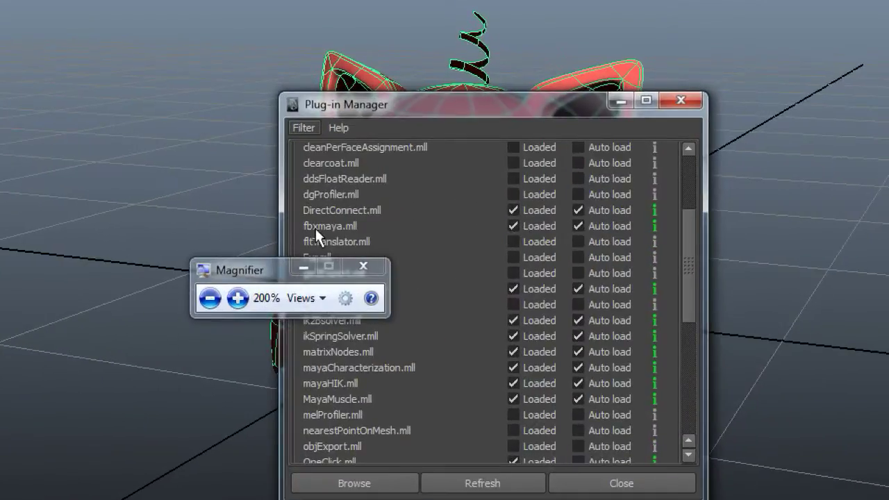
{"action": "left_click_drag", "start_coordinate": [278, 270], "coordinate": [130, 312]}
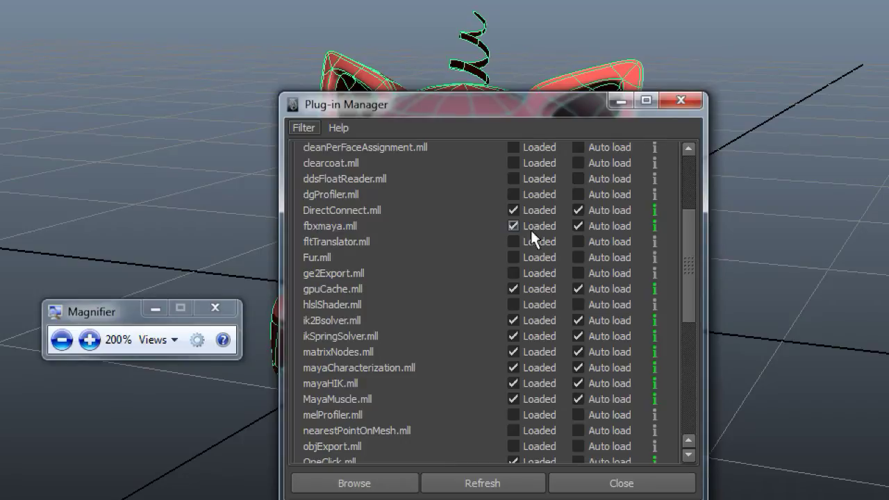
{"action": "key", "text": "super+minus"}
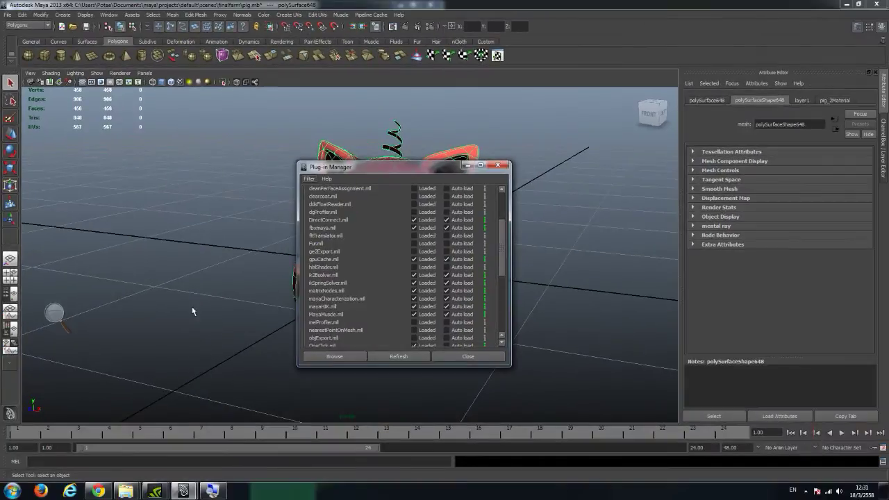
{"action": "left_click", "coordinate": [62, 316]}
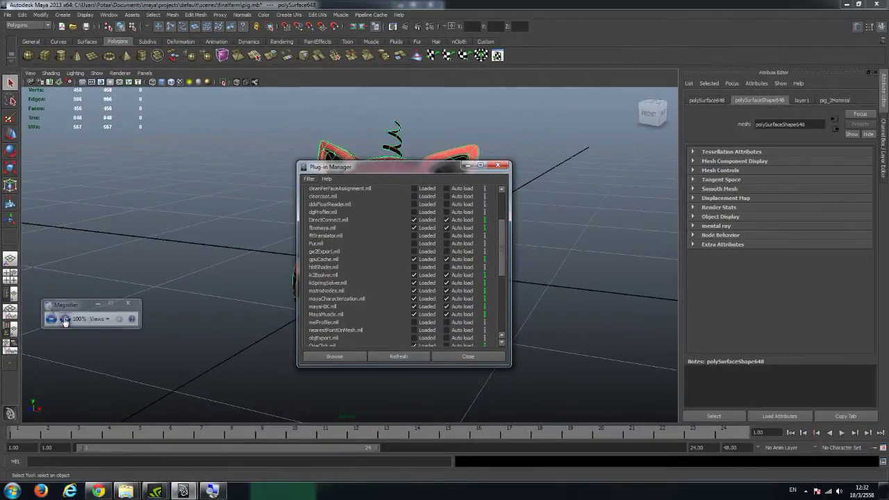
{"action": "left_click", "coordinate": [134, 300]}
{"action": "left_click", "coordinate": [469, 358]}
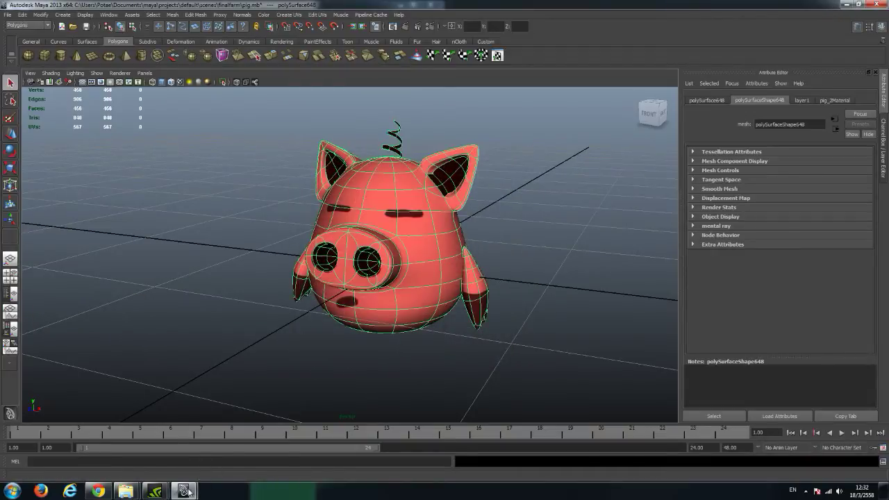
Start Export Selection for the pig with FBX export as the file type
{"action": "mouse_move", "coordinate": [185, 489]}
{"action": "left_click", "coordinate": [215, 452]}
{"action": "left_click", "coordinate": [7, 14]}
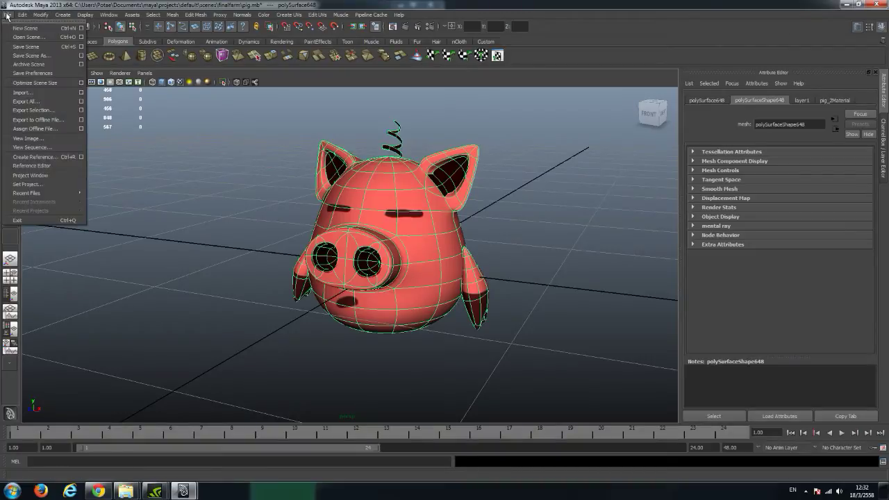
{"action": "left_click", "coordinate": [45, 112]}
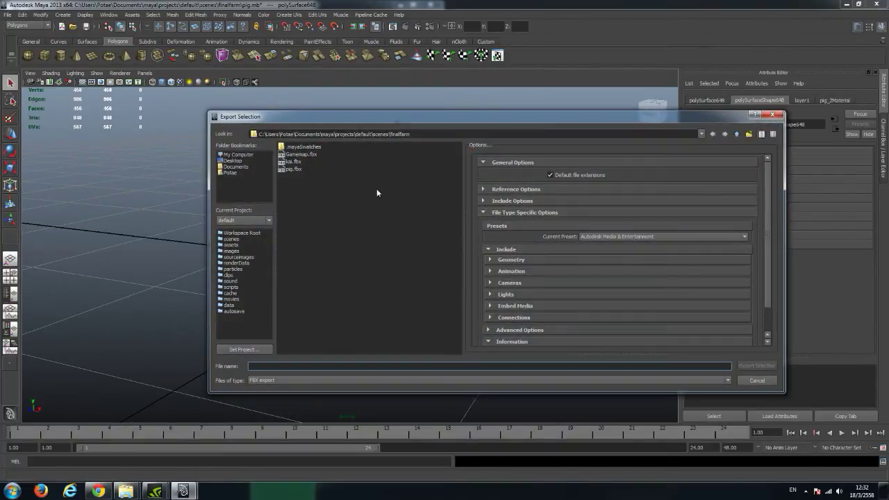
{"action": "left_click", "coordinate": [292, 379]}
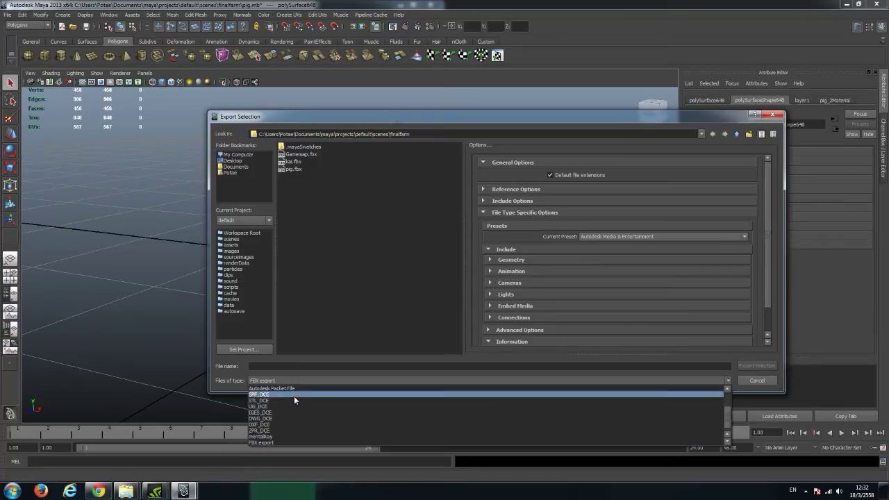
{"action": "left_click", "coordinate": [291, 442]}
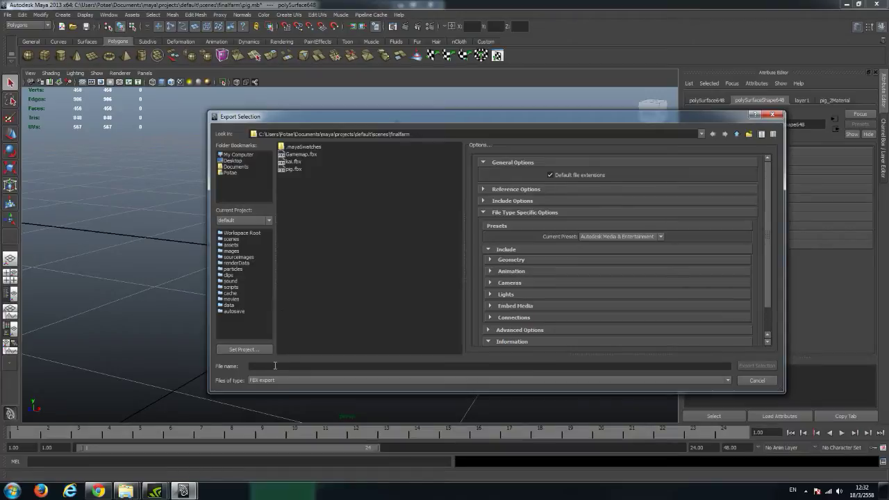
Name the file pigTEST, review the References and Include options, and export it
{"action": "left_click", "coordinate": [305, 364]}
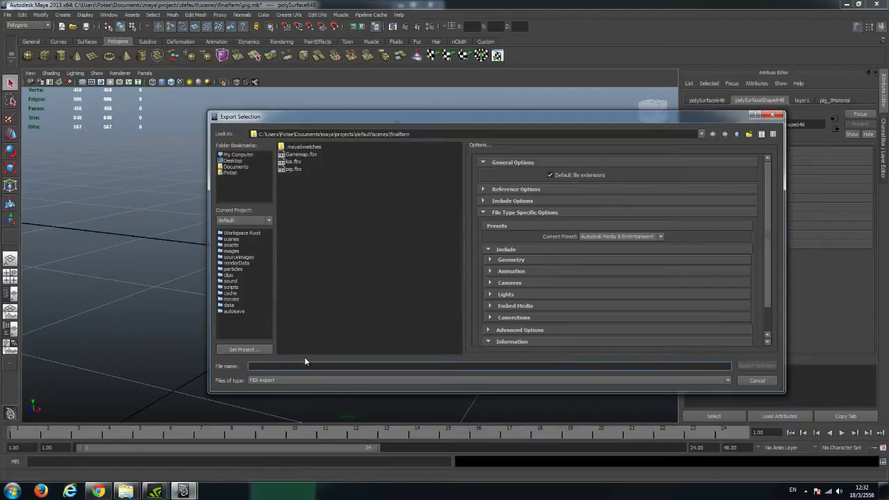
{"action": "type", "text": "pig"}
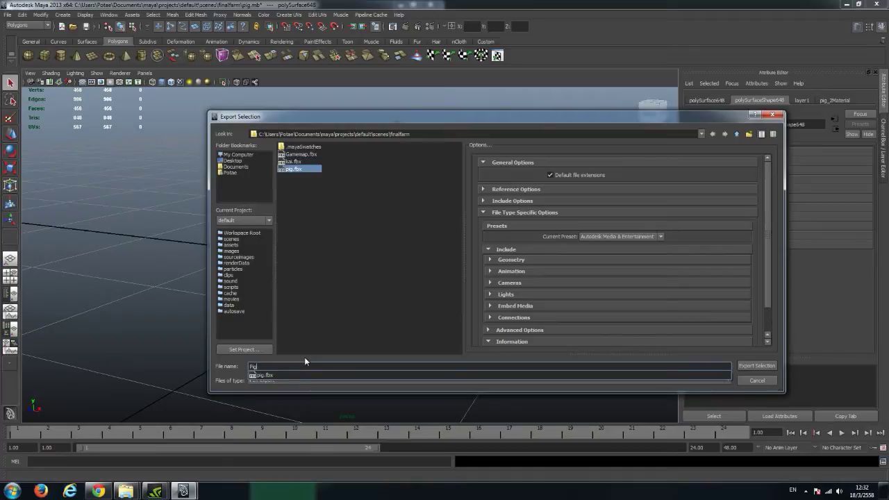
{"action": "type", "text": "TEST"}
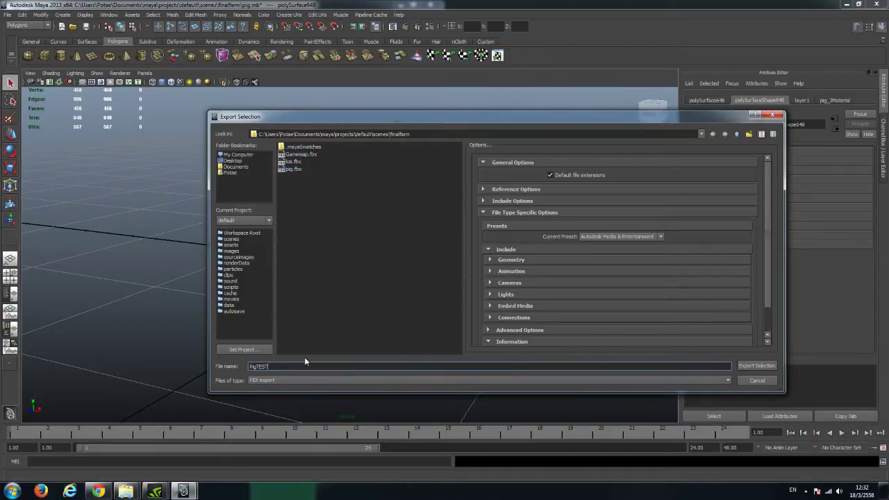
{"action": "left_click", "coordinate": [483, 189]}
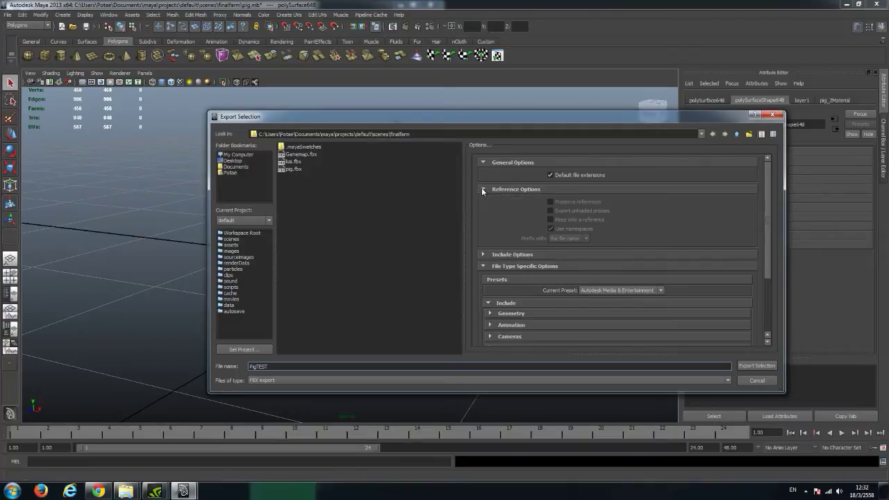
{"action": "left_click", "coordinate": [485, 254]}
{"action": "scroll", "coordinate": [487, 255], "scroll_direction": "down", "scroll_amount": 3}
{"action": "scroll", "coordinate": [623, 300], "scroll_direction": "down", "scroll_amount": 1}
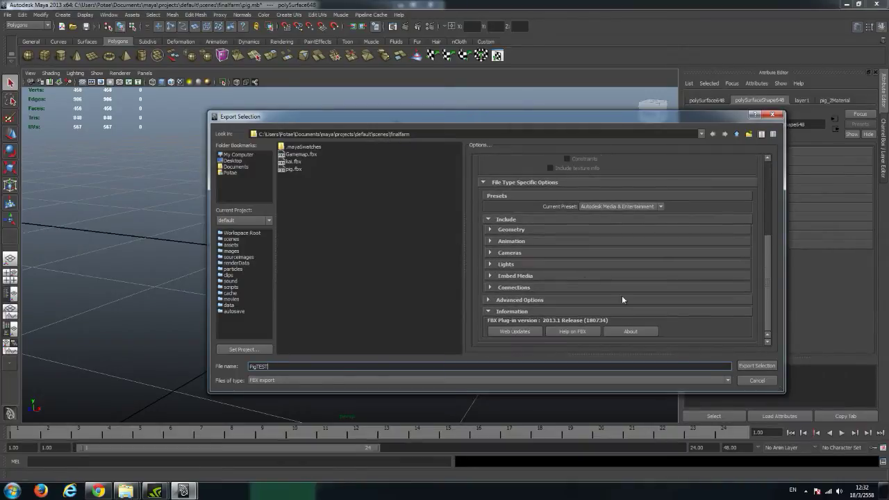
{"action": "left_click", "coordinate": [756, 366]}
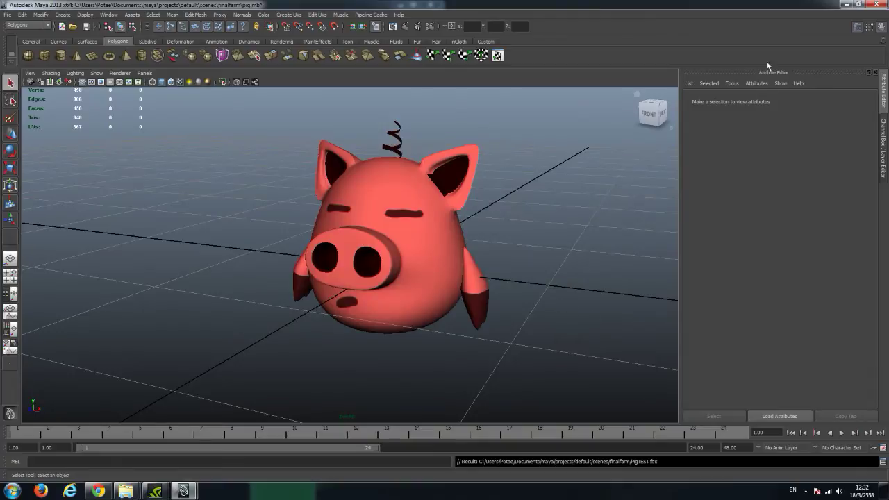
Minimize Maya and the mental ray output window to bring up Windows Explorer
{"action": "left_click", "coordinate": [847, 4]}
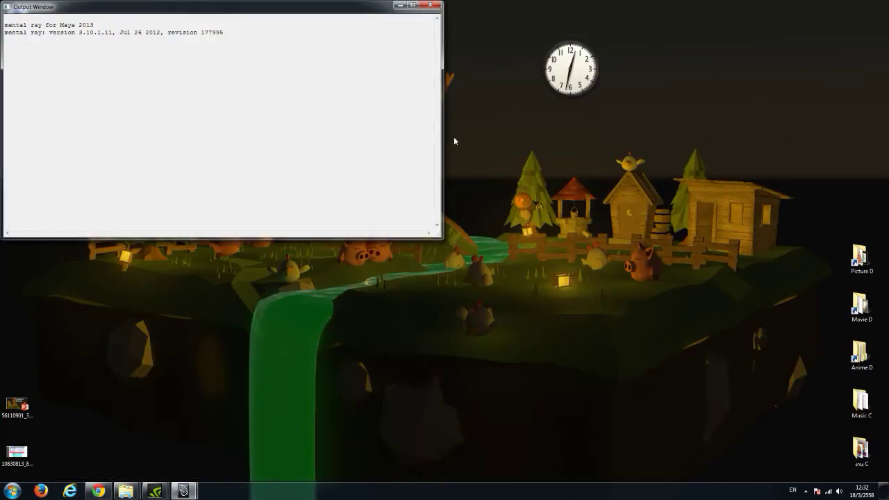
{"action": "left_click", "coordinate": [401, 6]}
{"action": "mouse_move", "coordinate": [126, 492]}
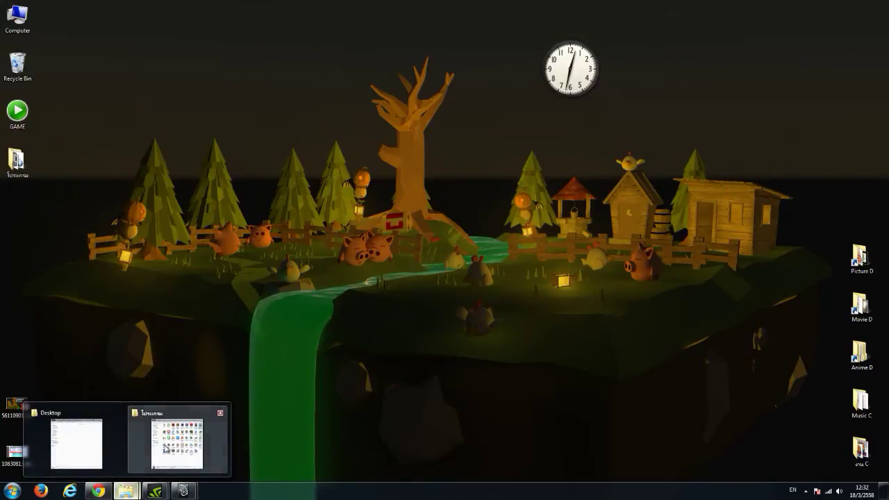
{"action": "left_click", "coordinate": [164, 446]}
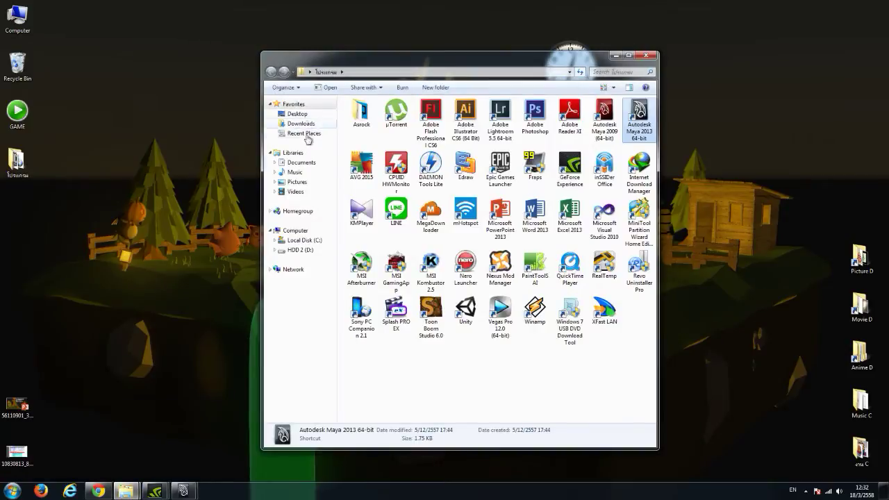
Browse Documents > maya > projects > default > scenes > finalfarm and select PigTEST.fbx
{"action": "left_click", "coordinate": [301, 162]}
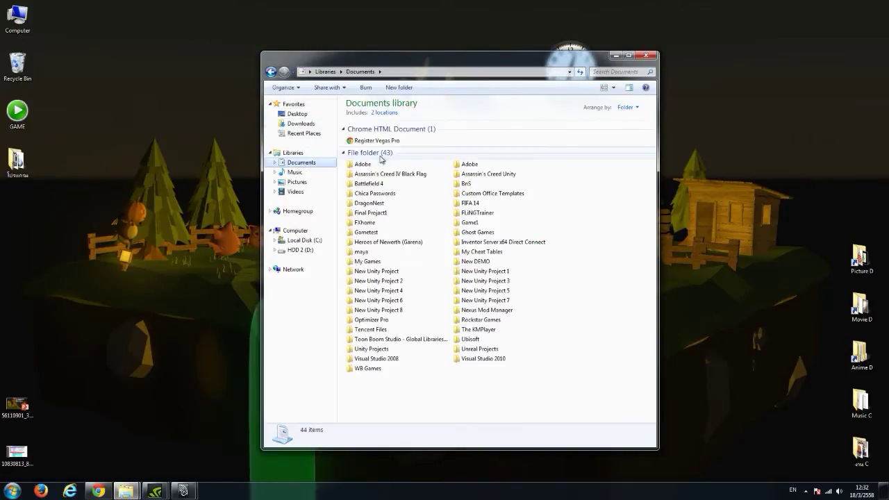
{"action": "double_click", "coordinate": [419, 253]}
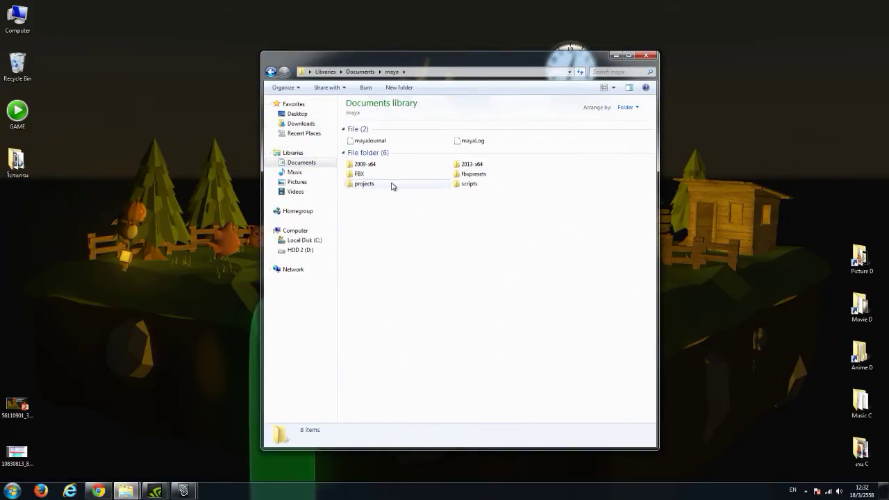
{"action": "double_click", "coordinate": [402, 184]}
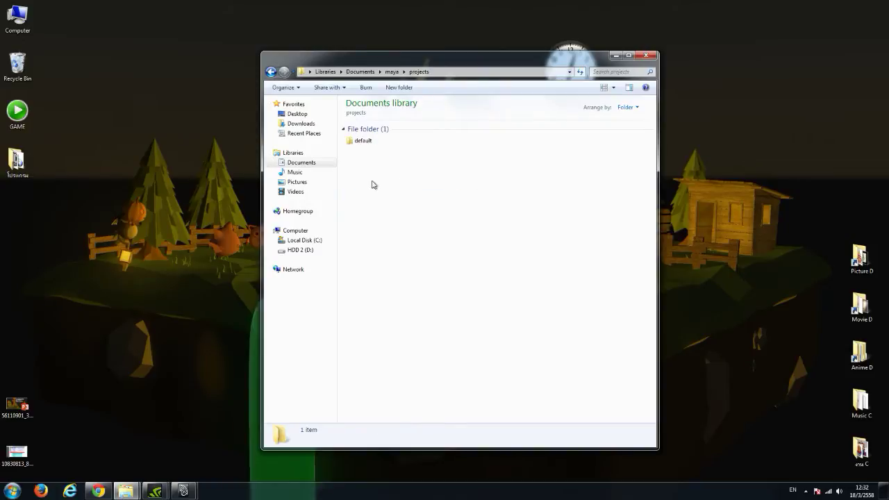
{"action": "double_click", "coordinate": [364, 143]}
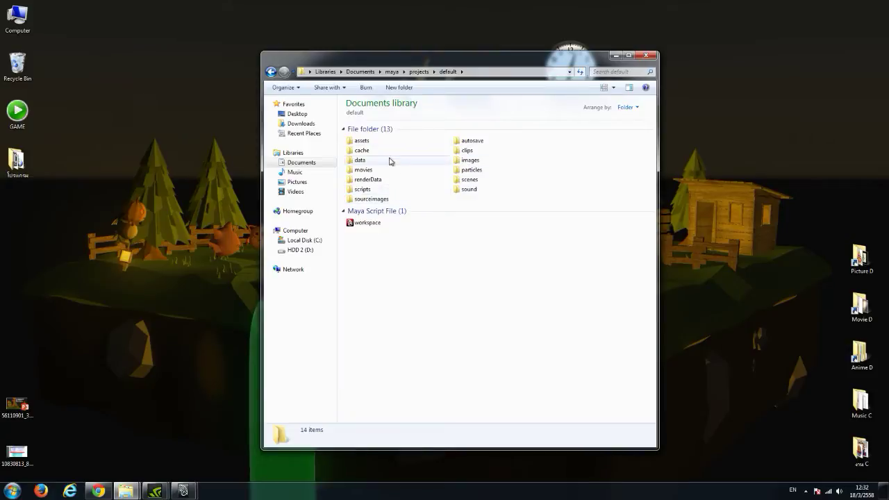
{"action": "double_click", "coordinate": [471, 179]}
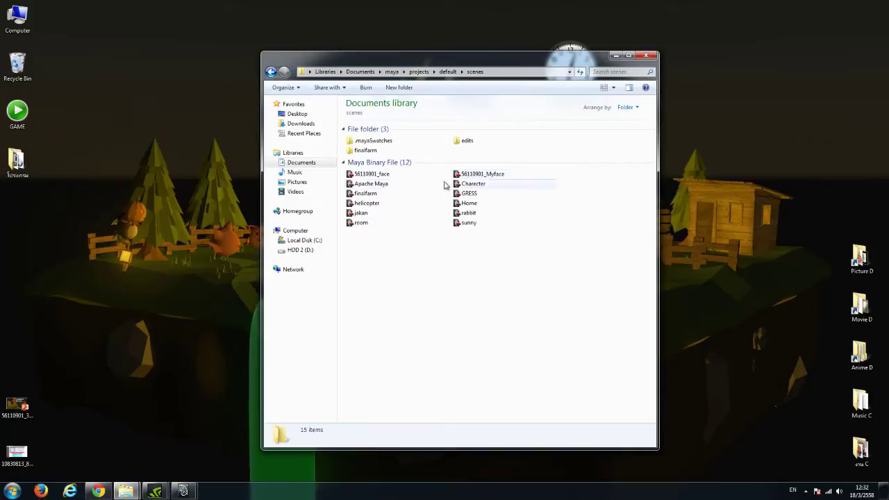
{"action": "double_click", "coordinate": [372, 150]}
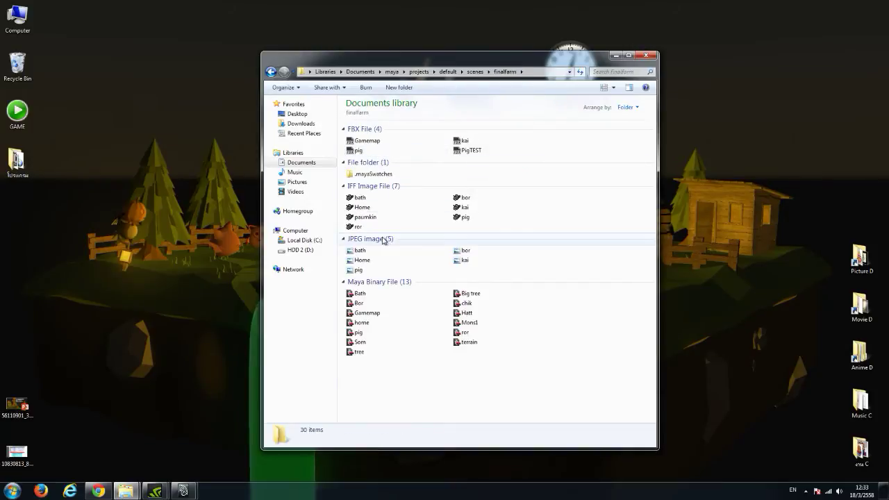
{"action": "left_click", "coordinate": [477, 150]}
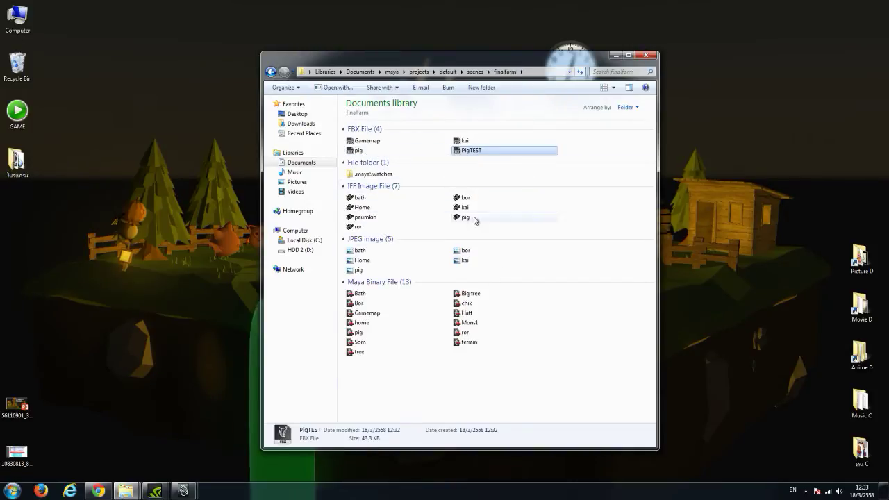
{"action": "double_click", "coordinate": [3, 162]}
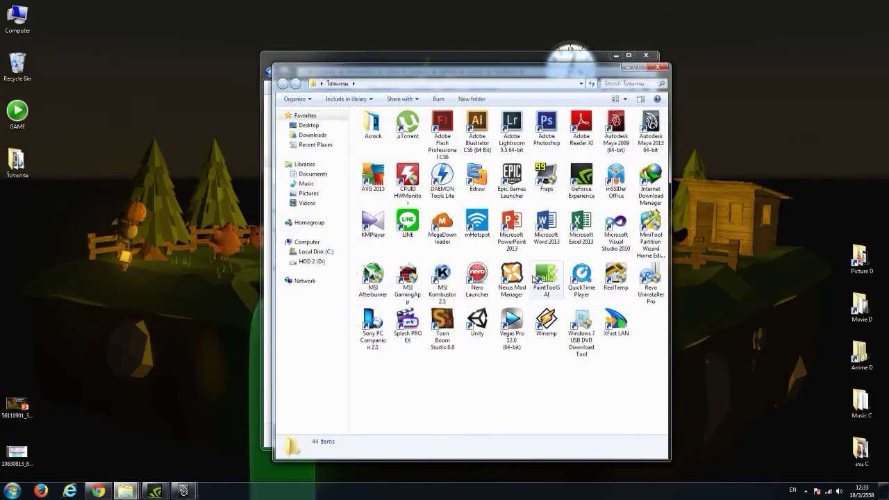
Launch Unity from its shortcut in the programs folder
{"action": "left_click", "coordinate": [487, 321]}
{"action": "double_click", "coordinate": [487, 321]}
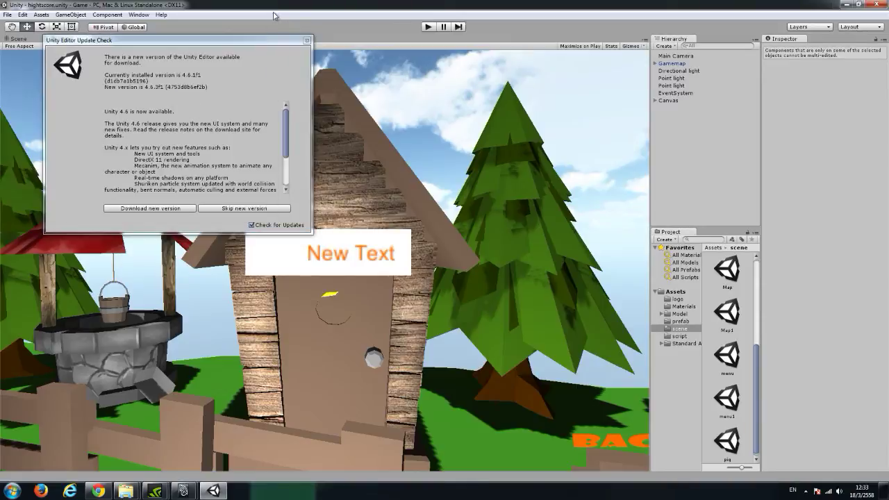
Dismiss the update notice and save the current farm scene
{"action": "left_click", "coordinate": [307, 40]}
{"action": "left_click", "coordinate": [9, 14]}
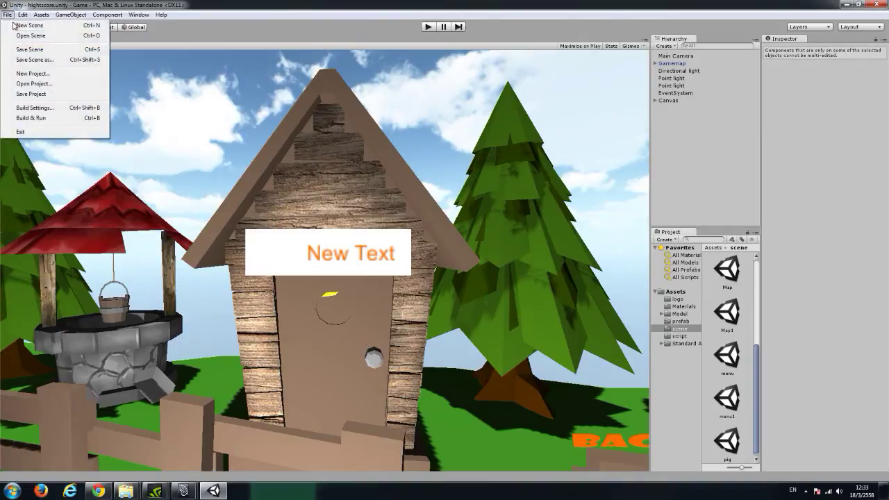
{"action": "left_click", "coordinate": [59, 50]}
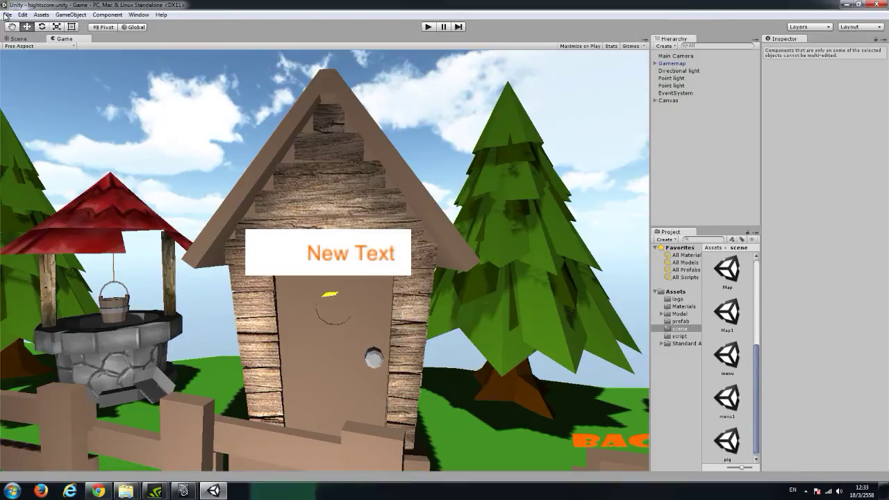
Create a new empty Unity project via File > New Project
{"action": "left_click", "coordinate": [7, 14]}
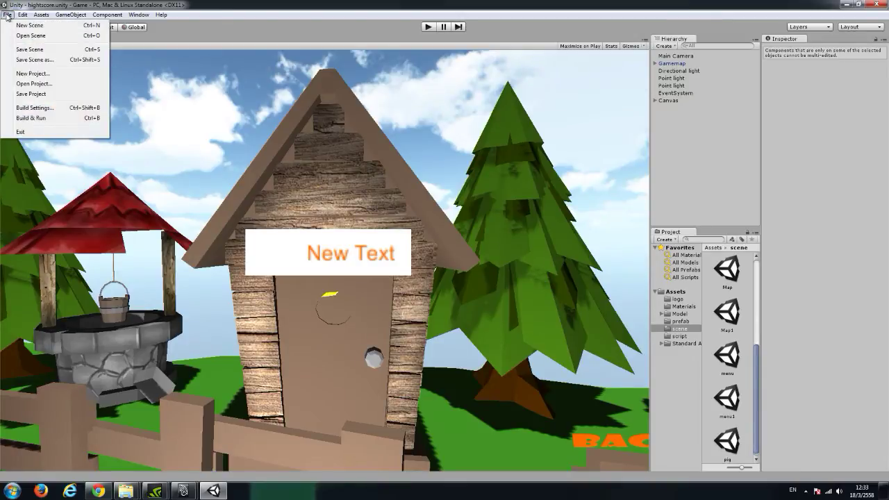
{"action": "left_click", "coordinate": [46, 74]}
{"action": "left_click", "coordinate": [535, 303]}
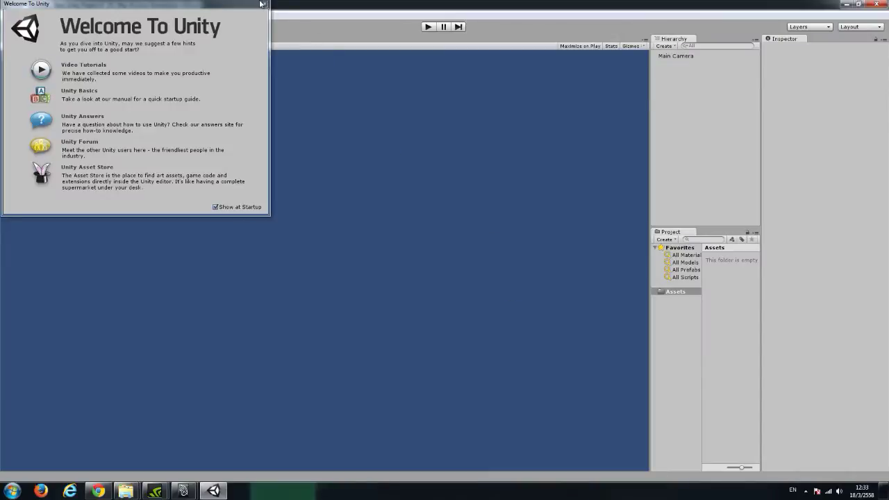
Drag PigTEST.fbx from the finalfarm folder into the Unity project's Assets
{"action": "left_click", "coordinate": [262, 4]}
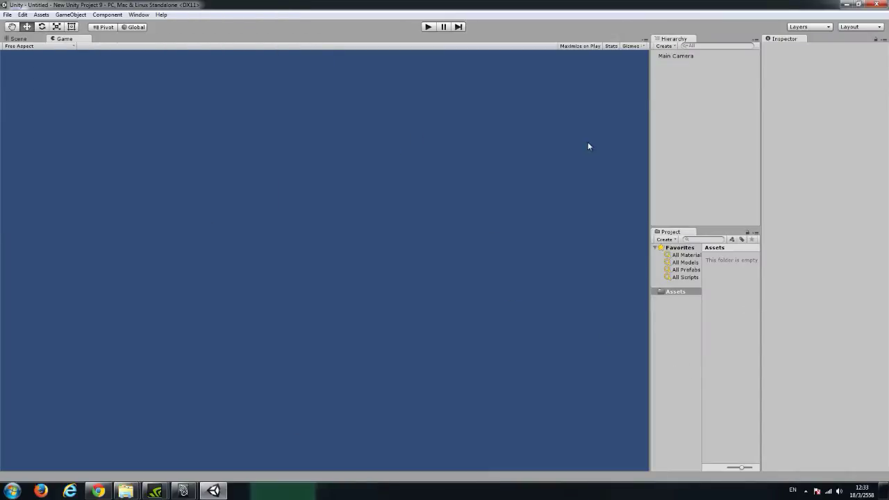
{"action": "mouse_move", "coordinate": [126, 491]}
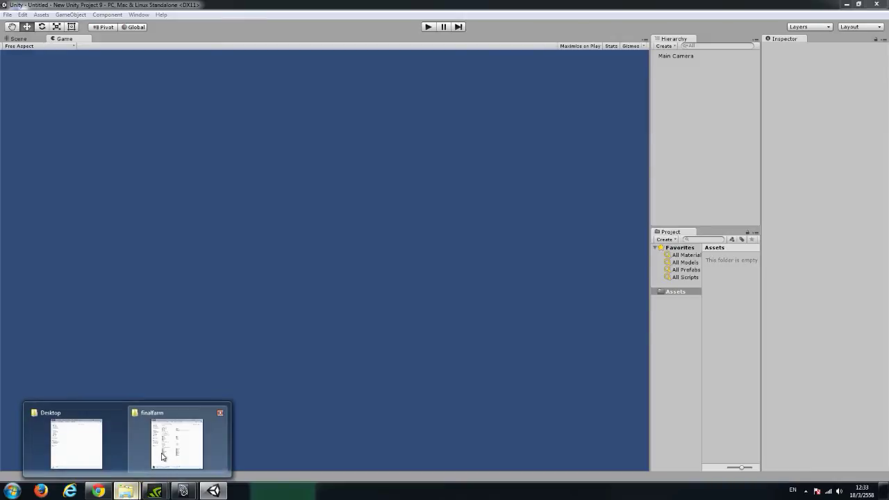
{"action": "left_click", "coordinate": [162, 456]}
{"action": "left_click_drag", "start_coordinate": [492, 59], "coordinate": [300, 100]}
{"action": "mouse_move", "coordinate": [277, 189]}
{"action": "left_mouse_down"}
{"action": "mouse_move", "coordinate": [680, 157]}
{"action": "mouse_move", "coordinate": [716, 304]}
{"action": "left_mouse_up"}
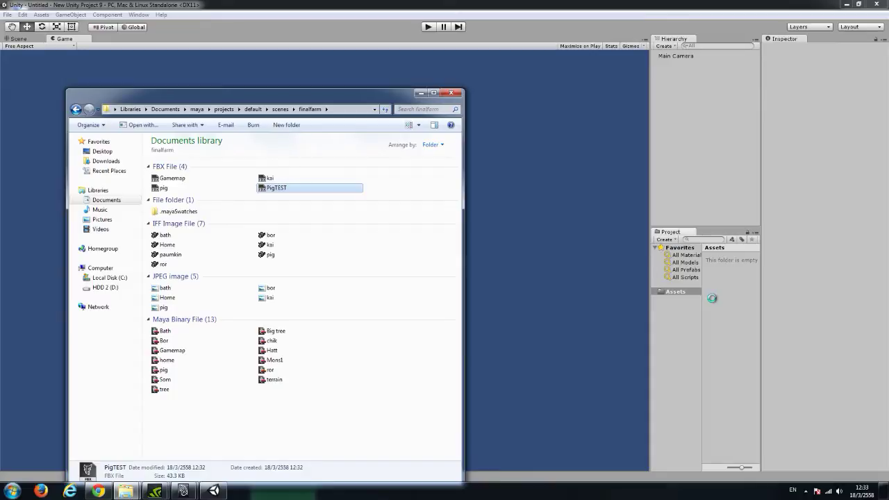
{"action": "left_click", "coordinate": [420, 93]}
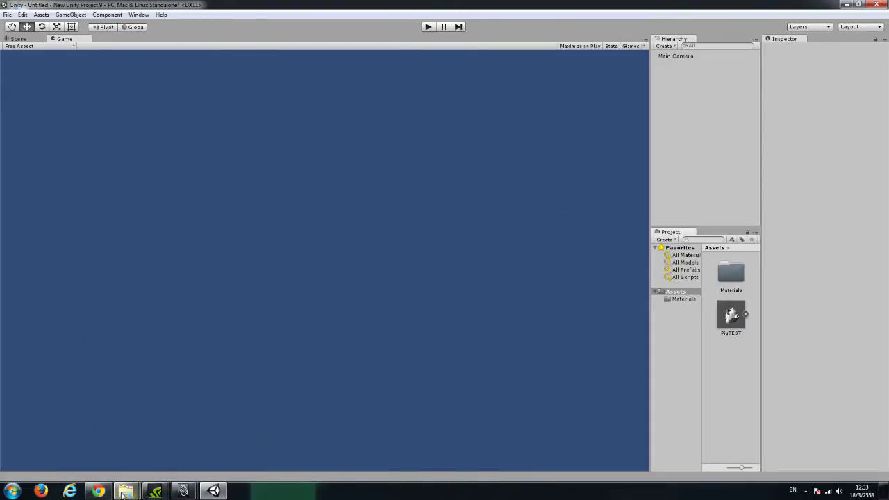
Check the pig texture image in finalfarm, then drag PigTEST into the scene Hierarchy
{"action": "mouse_move", "coordinate": [126, 491]}
{"action": "left_click", "coordinate": [166, 472]}
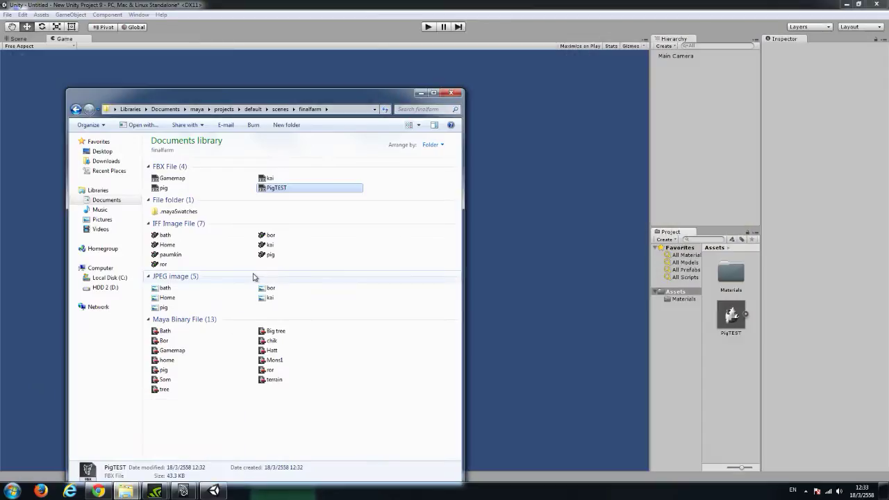
{"action": "left_click", "coordinate": [167, 312]}
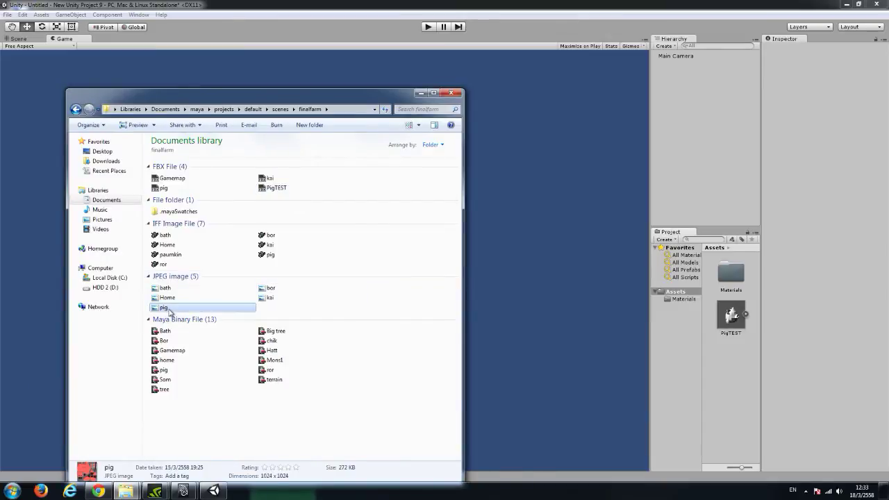
{"action": "left_click", "coordinate": [419, 94]}
{"action": "left_click_drag", "start_coordinate": [731, 316], "coordinate": [716, 176]}
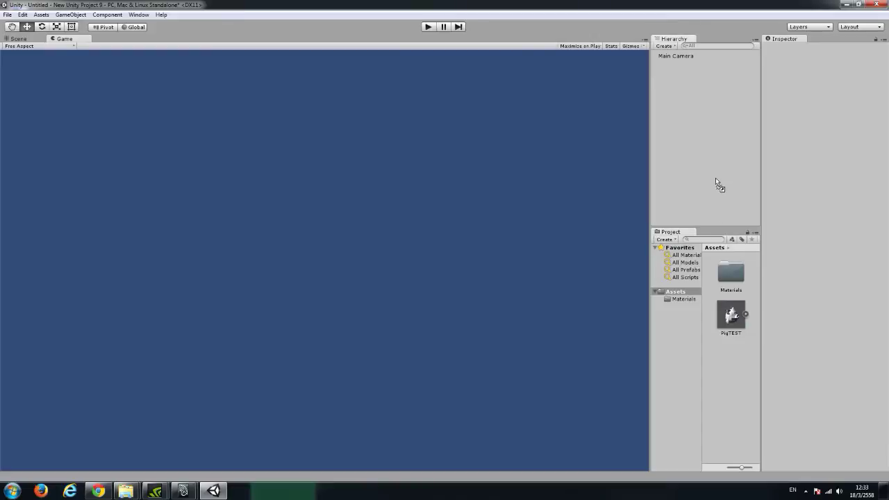
Select PigTEST and frame it in the Scene view
{"action": "left_click", "coordinate": [674, 64]}
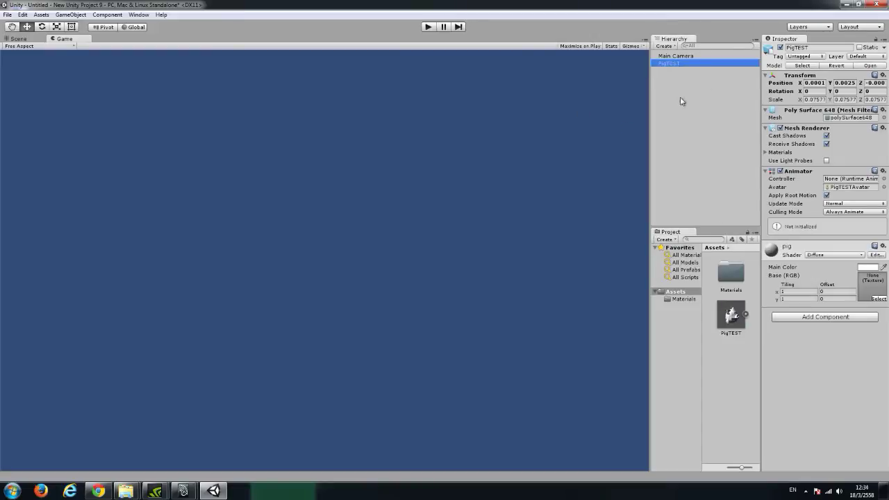
{"action": "left_click", "coordinate": [550, 182]}
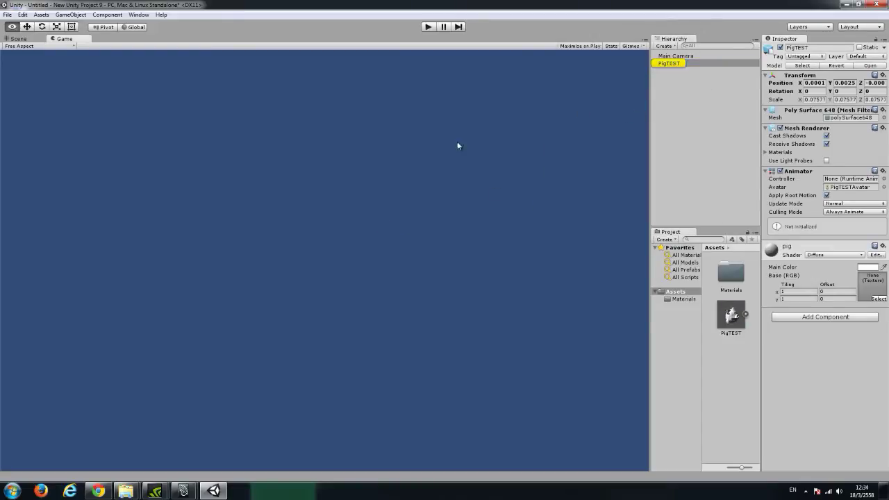
{"action": "left_click", "coordinate": [19, 38]}
{"action": "key", "text": "f"}
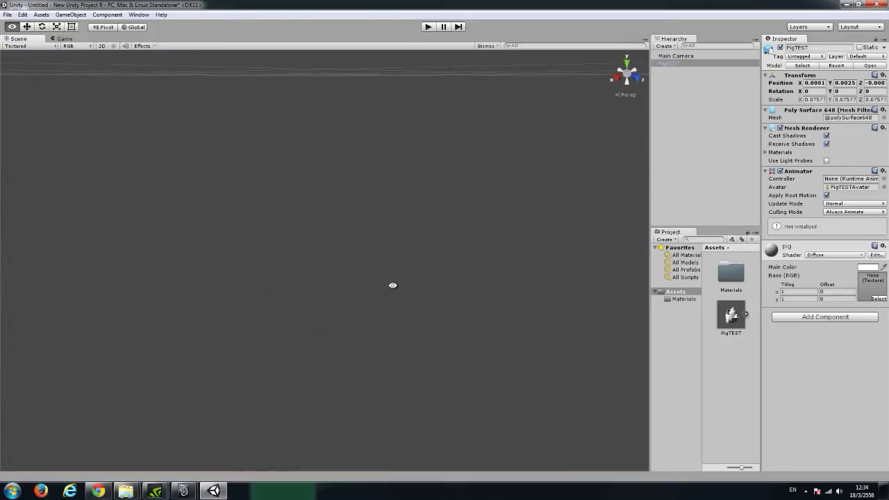
{"action": "left_click_drag", "start_coordinate": [326, 229], "coordinate": [262, 240], "text": "alt"}
{"action": "scroll", "coordinate": [306, 235], "scroll_direction": "down", "scroll_amount": 5}
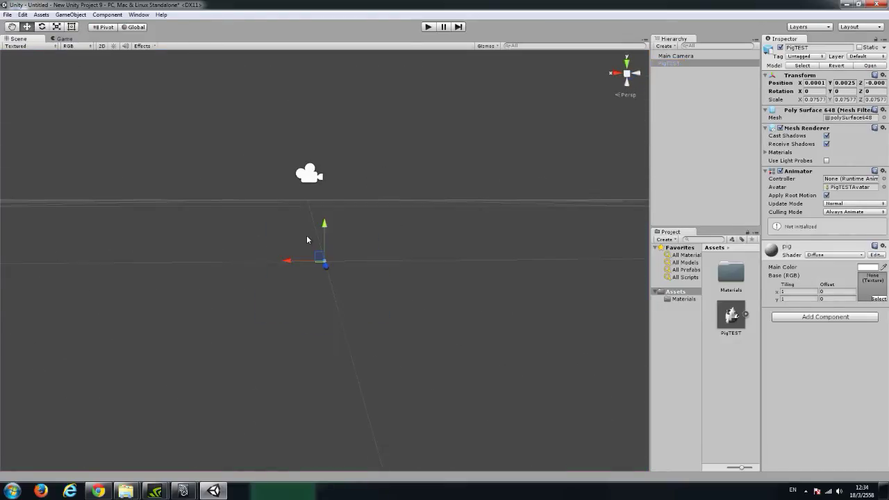
Scale the pig uniformly to about 2.3749 and view the Materials folder
{"action": "key", "text": "r"}
{"action": "mouse_move", "coordinate": [325, 262]}
{"action": "left_mouse_down"}
{"action": "mouse_move", "coordinate": [662, 217]}
{"action": "mouse_move", "coordinate": [605, 162]}
{"action": "left_mouse_up"}
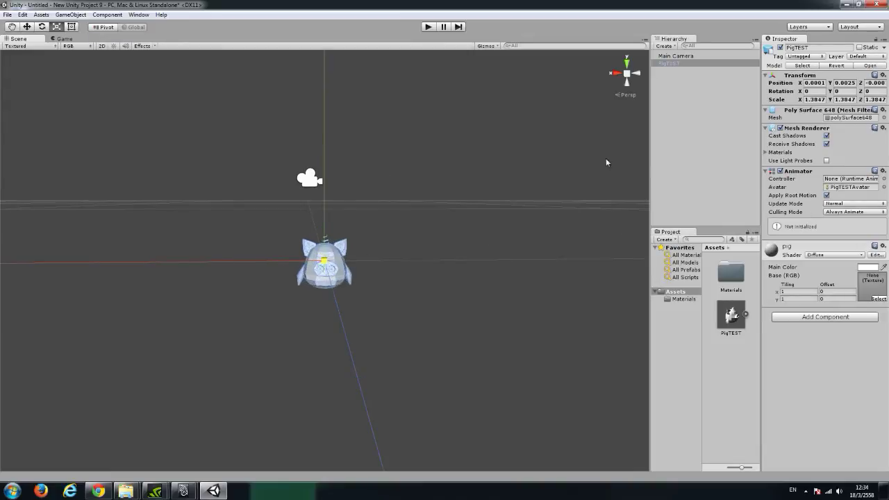
{"action": "scroll", "coordinate": [484, 239], "scroll_direction": "up", "scroll_amount": 5}
{"action": "left_click_drag", "start_coordinate": [484, 243], "coordinate": [487, 243], "text": "alt"}
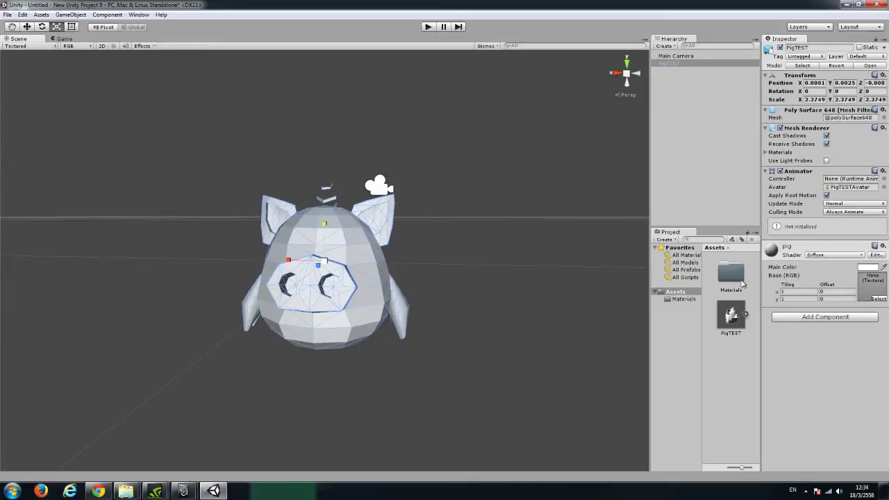
{"action": "left_click", "coordinate": [737, 280]}
Widen the project panels, enlarge the thumbnails and select the pig material in Materials
{"action": "left_click", "coordinate": [671, 104]}
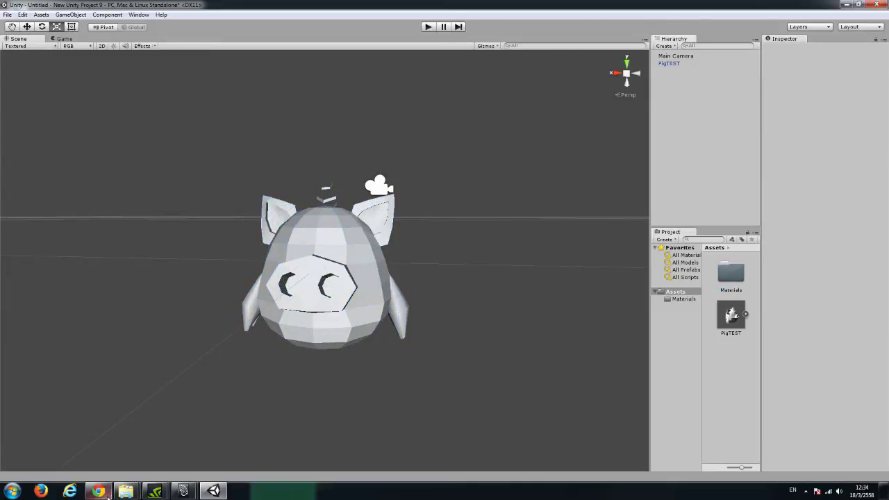
{"action": "mouse_move", "coordinate": [124, 492]}
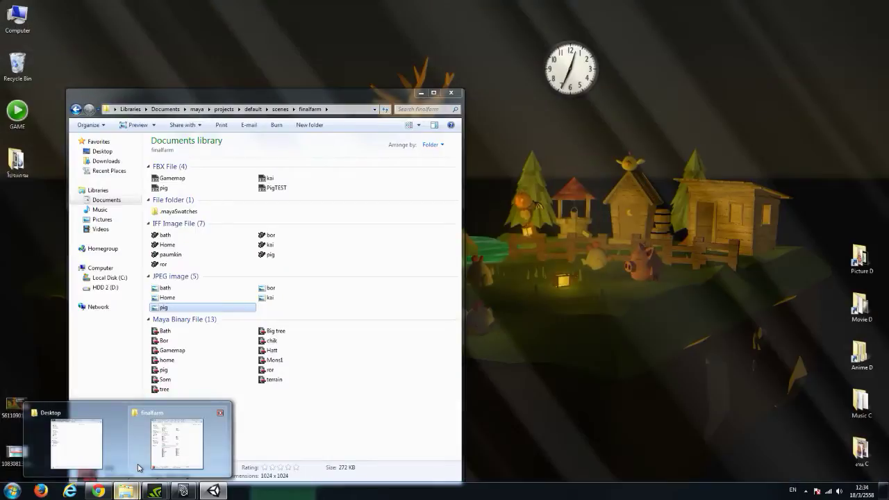
{"action": "left_click", "coordinate": [158, 423]}
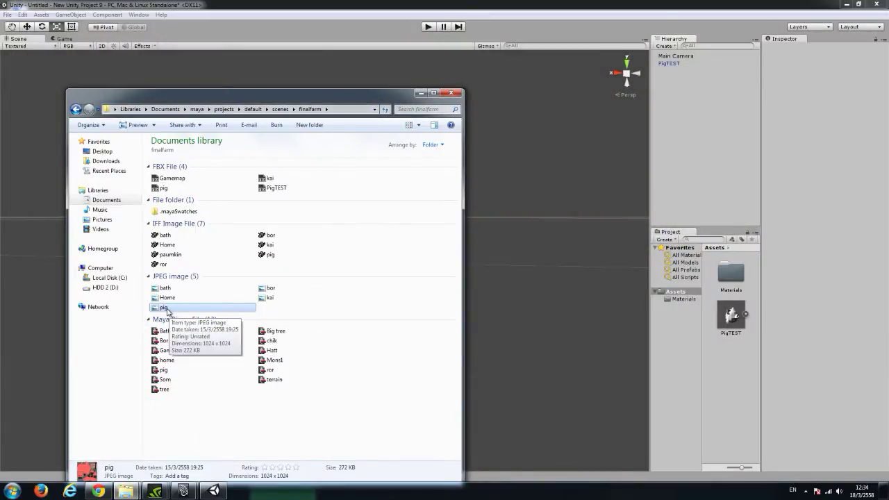
{"action": "left_click", "coordinate": [421, 92]}
{"action": "left_click_drag", "start_coordinate": [651, 306], "coordinate": [445, 316]}
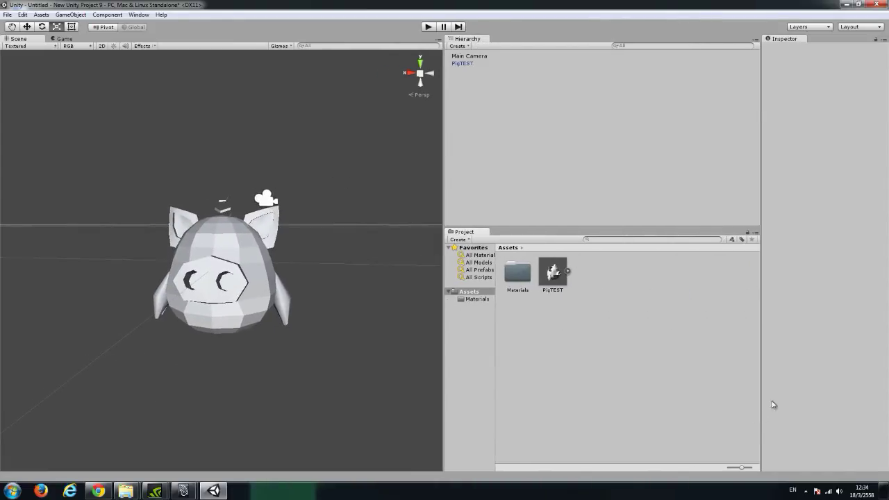
{"action": "left_click_drag", "start_coordinate": [741, 470], "coordinate": [763, 474]}
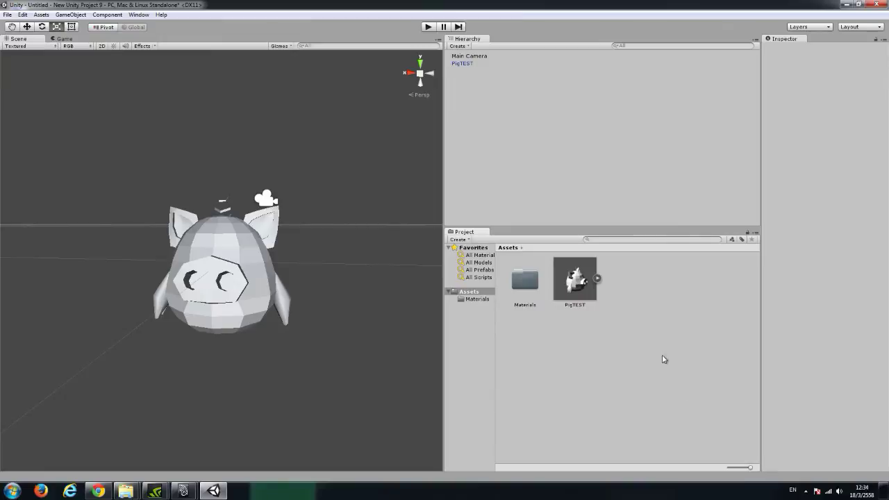
{"action": "double_click", "coordinate": [521, 282]}
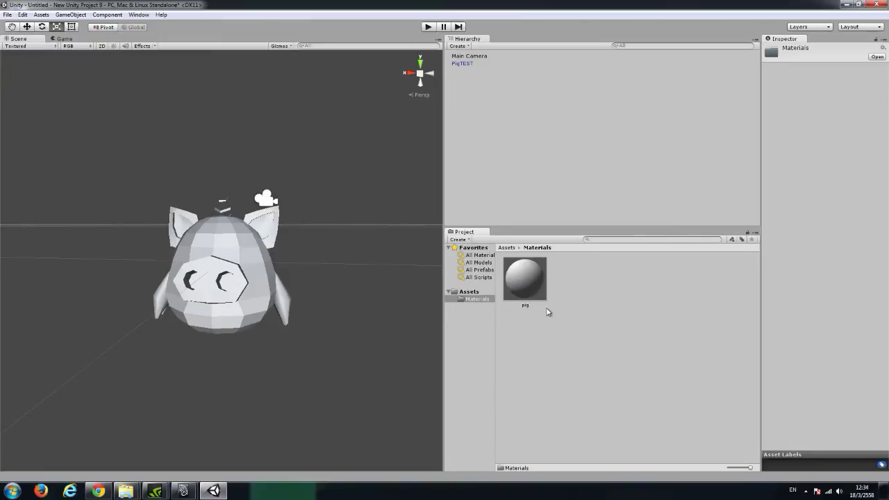
{"action": "left_click", "coordinate": [534, 287]}
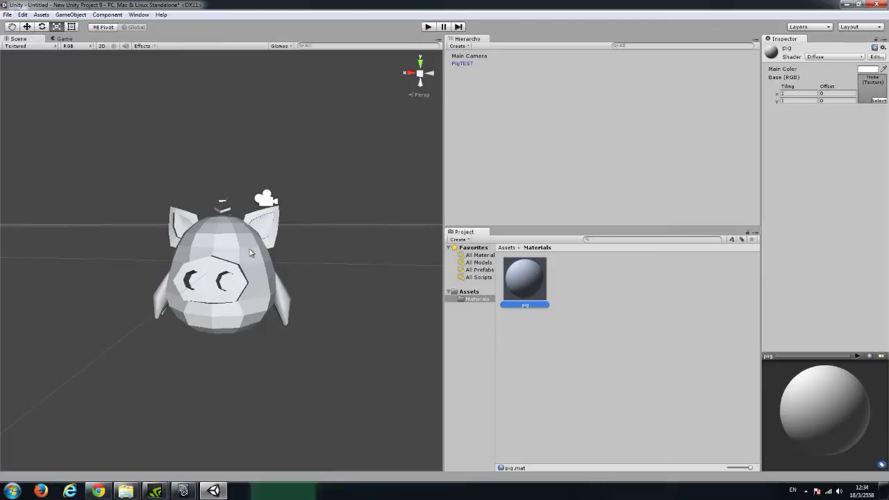
Import pig.jpg into Materials and drop it into the pig material's Base (RGB) slot
{"action": "left_click_drag", "start_coordinate": [251, 253], "coordinate": [264, 243], "text": "alt"}
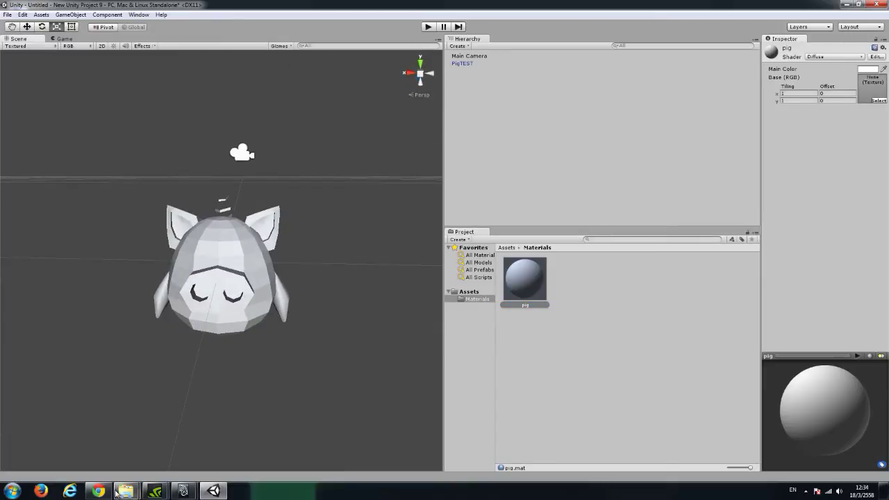
{"action": "mouse_move", "coordinate": [124, 492]}
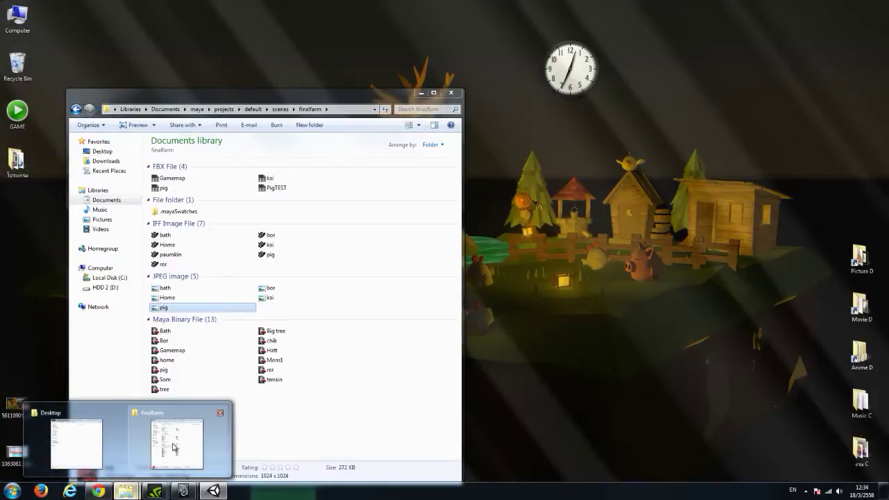
{"action": "left_click", "coordinate": [174, 448]}
{"action": "left_click_drag", "start_coordinate": [164, 307], "coordinate": [567, 313]}
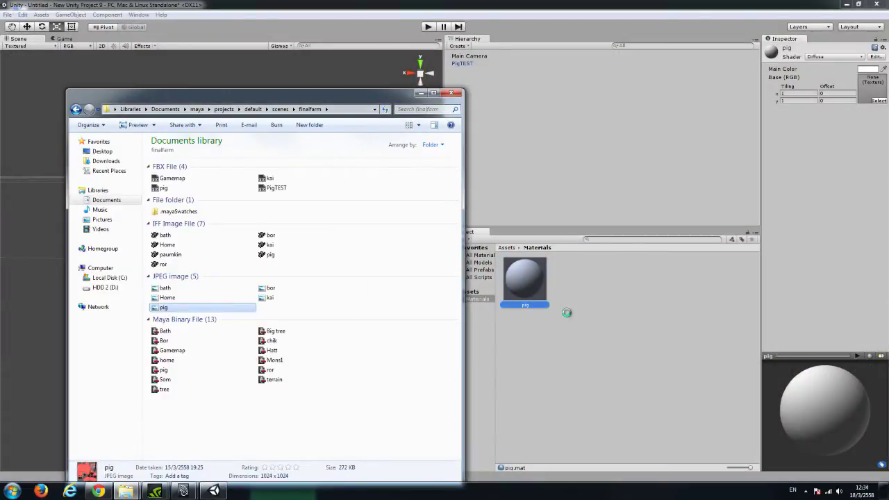
{"action": "left_click", "coordinate": [544, 295]}
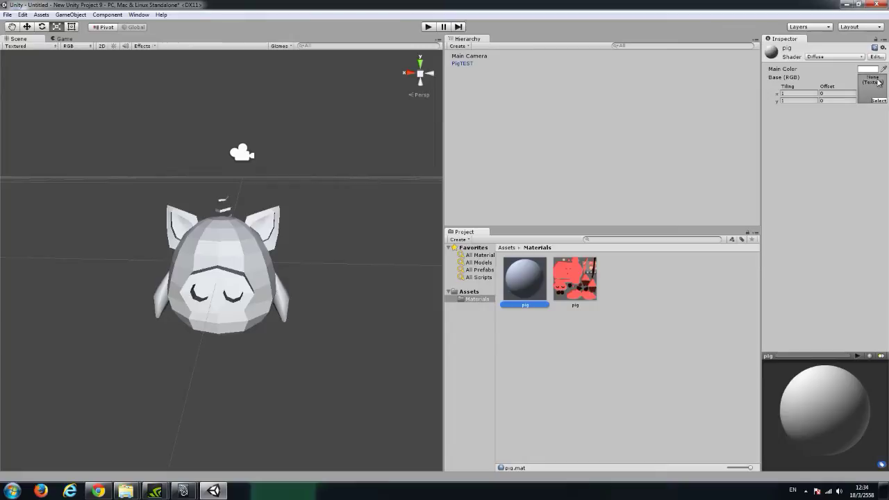
{"action": "left_click_drag", "start_coordinate": [575, 278], "coordinate": [872, 87]}
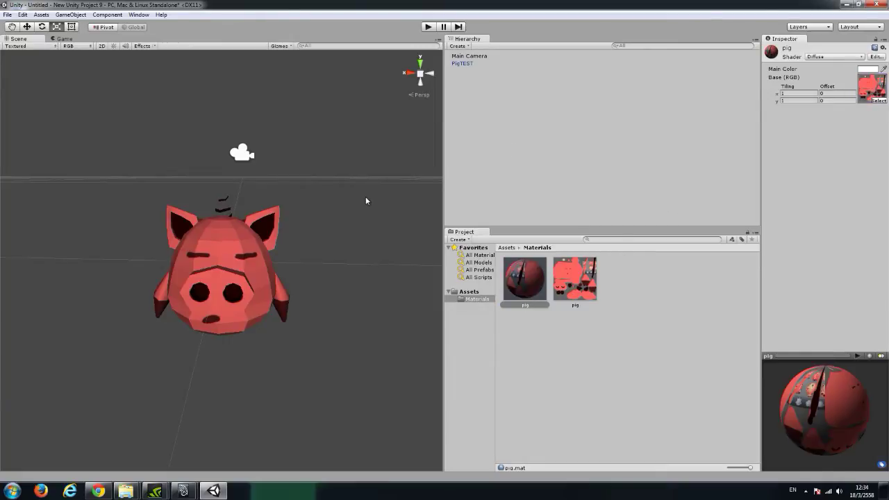
{"action": "mouse_move", "coordinate": [318, 248]}
{"action": "left_mouse_down", "text": "alt"}
{"action": "mouse_move", "coordinate": [312, 221]}
{"action": "mouse_move", "coordinate": [283, 235]}
{"action": "left_mouse_up", "text": "alt"}
{"action": "scroll", "coordinate": [280, 238], "scroll_direction": "down", "scroll_amount": 2}
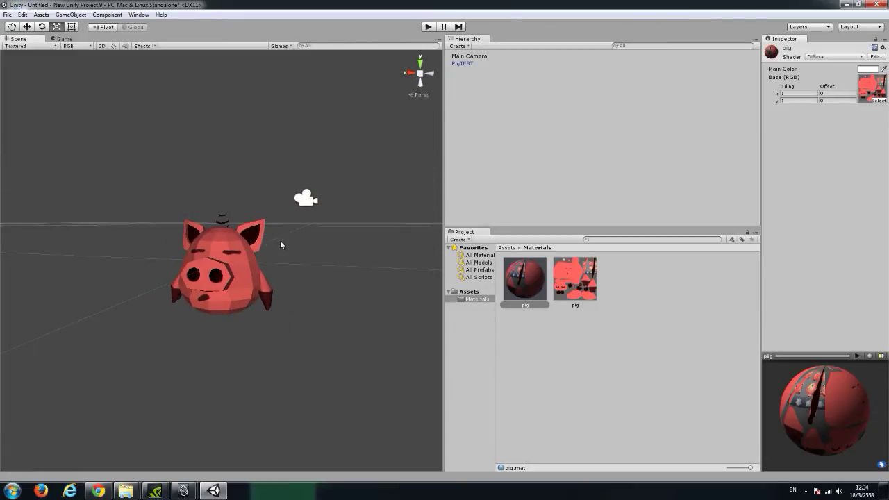
{"action": "scroll", "coordinate": [280, 241], "scroll_direction": "up", "scroll_amount": 2}
Cancel an accidental scene save and orbit the view around the pig
{"action": "left_click", "coordinate": [7, 13]}
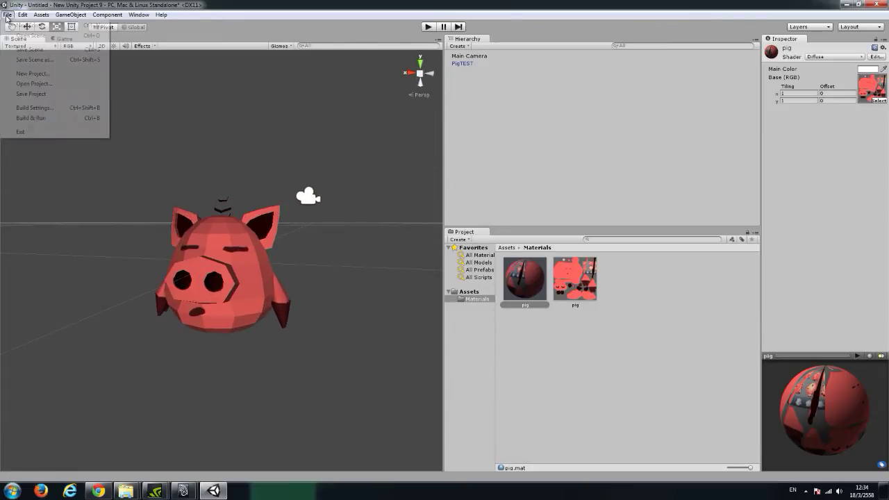
{"action": "left_click", "coordinate": [16, 49]}
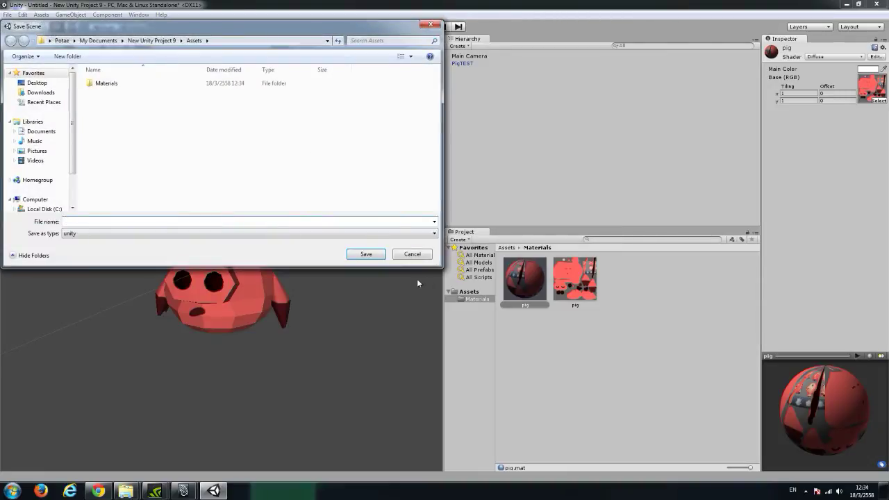
{"action": "left_click", "coordinate": [410, 254]}
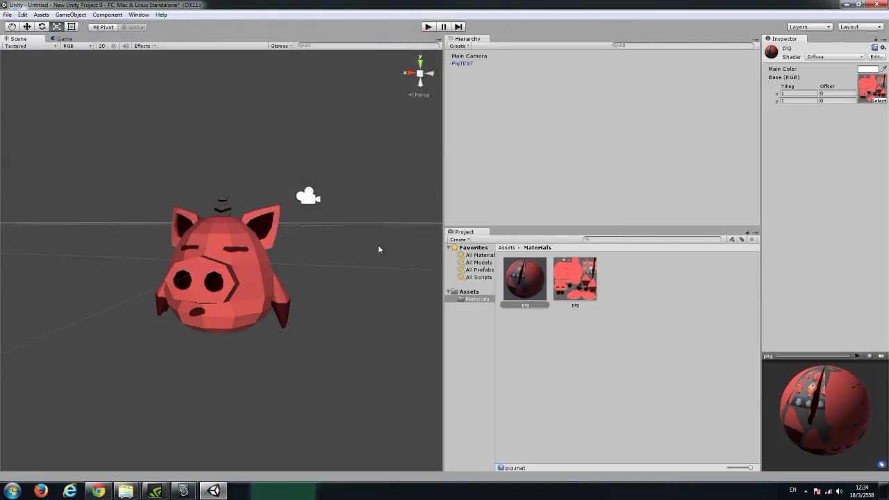
{"action": "left_click", "coordinate": [7, 14]}
{"action": "left_click", "coordinate": [38, 15]}
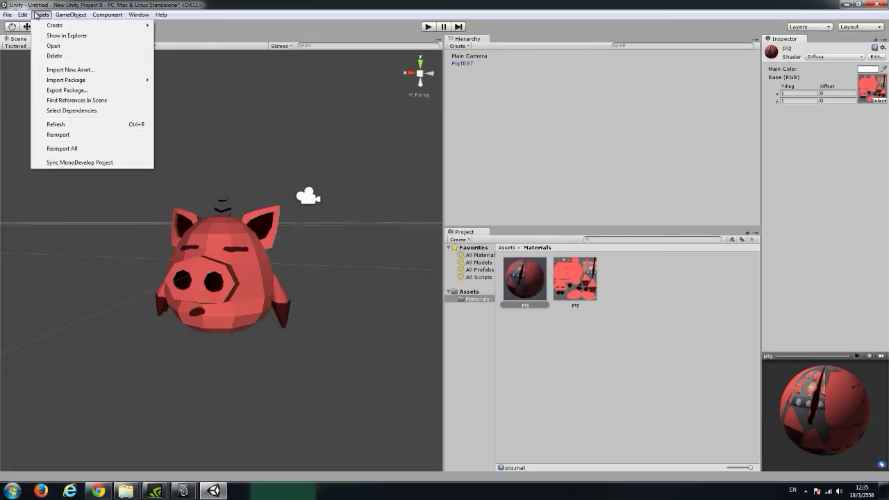
{"action": "left_click", "coordinate": [257, 264]}
{"action": "mouse_move", "coordinate": [255, 255]}
{"action": "left_mouse_down", "text": "alt"}
{"action": "mouse_move", "coordinate": [270, 364]}
{"action": "mouse_move", "coordinate": [136, 217]}
{"action": "left_mouse_up", "text": "alt"}
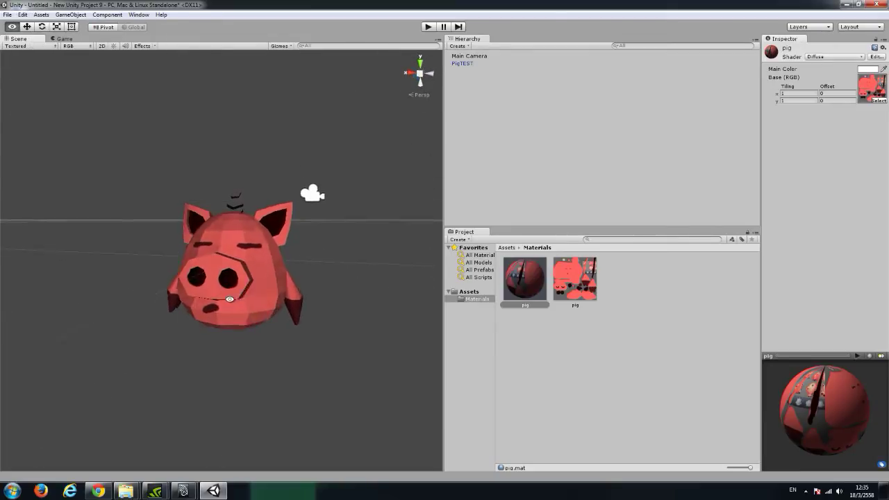
Export the pig image and material as the 'Pigtest' package on the Desktop
{"action": "left_click", "coordinate": [35, 16]}
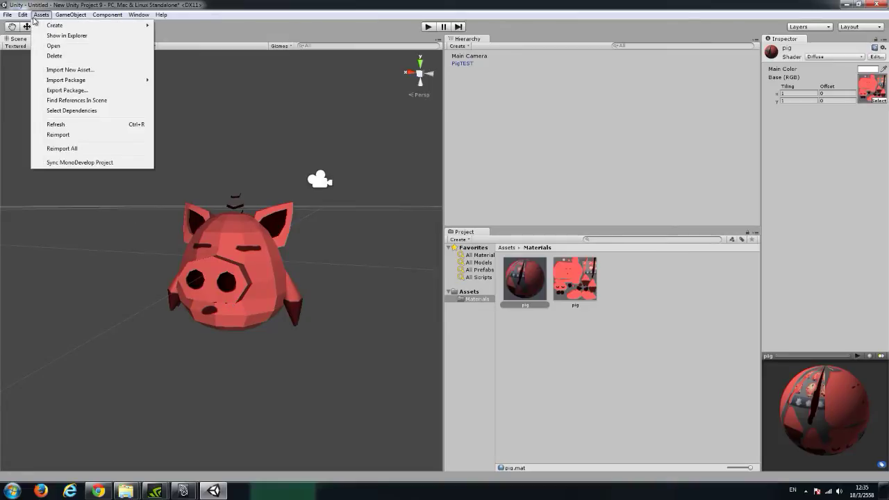
{"action": "left_click", "coordinate": [70, 91]}
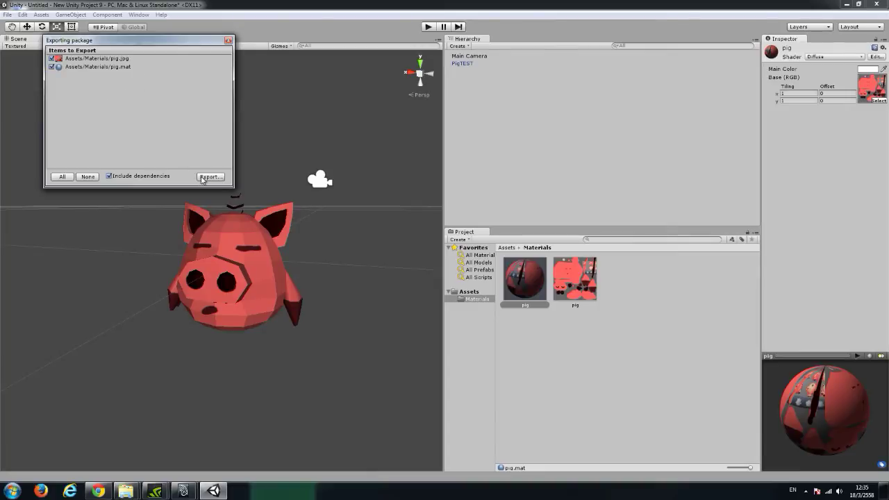
{"action": "left_click", "coordinate": [202, 178]}
{"action": "left_click", "coordinate": [35, 82]}
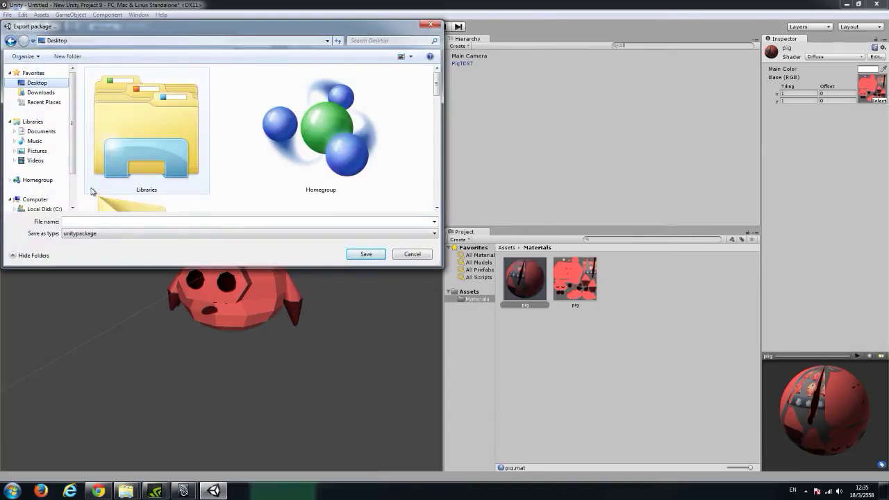
{"action": "left_click", "coordinate": [102, 222]}
{"action": "type", "text": "Pi"}
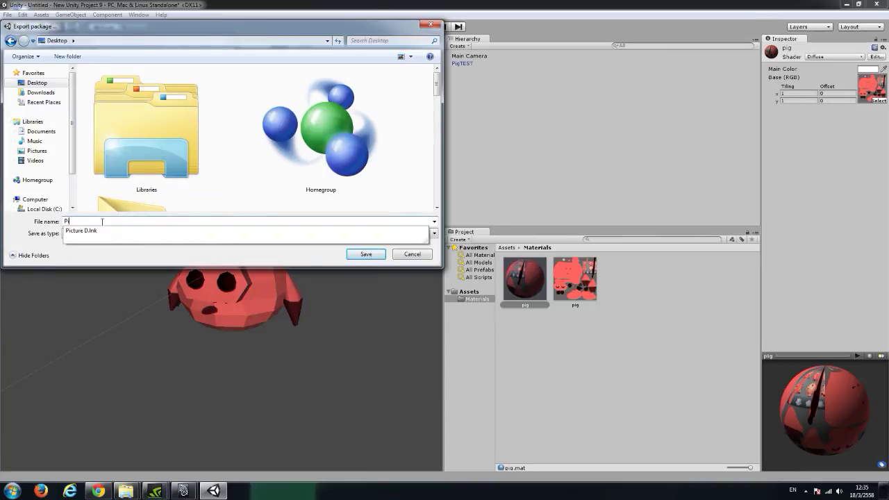
{"action": "type", "text": "g"}
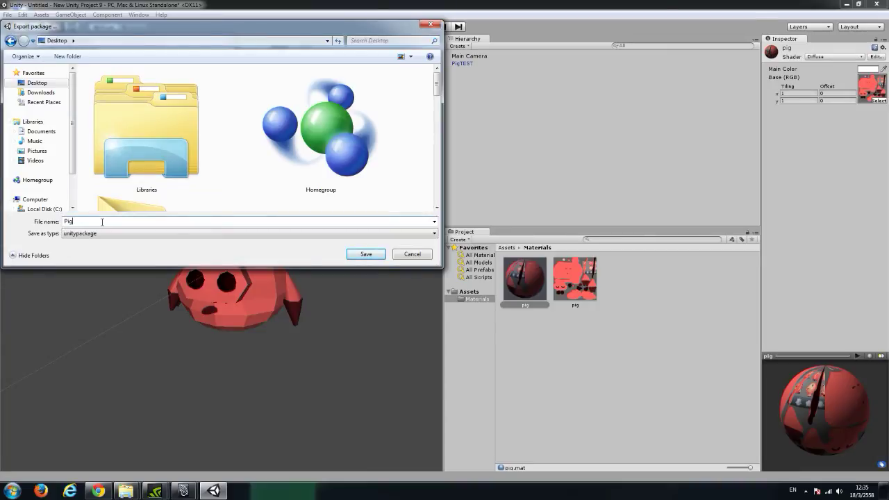
{"action": "type", "text": "test"}
{"action": "left_click", "coordinate": [358, 253]}
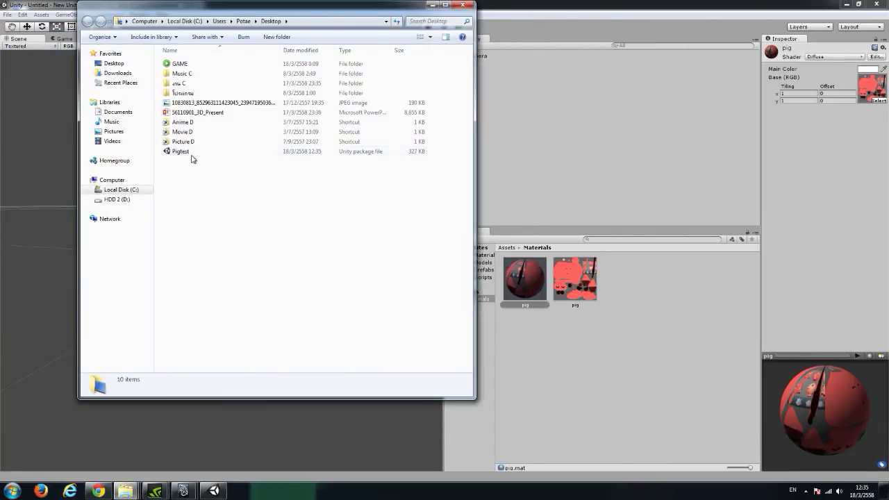
Create a new empty project, discarding the unsaved scene changes
{"action": "left_click", "coordinate": [192, 156]}
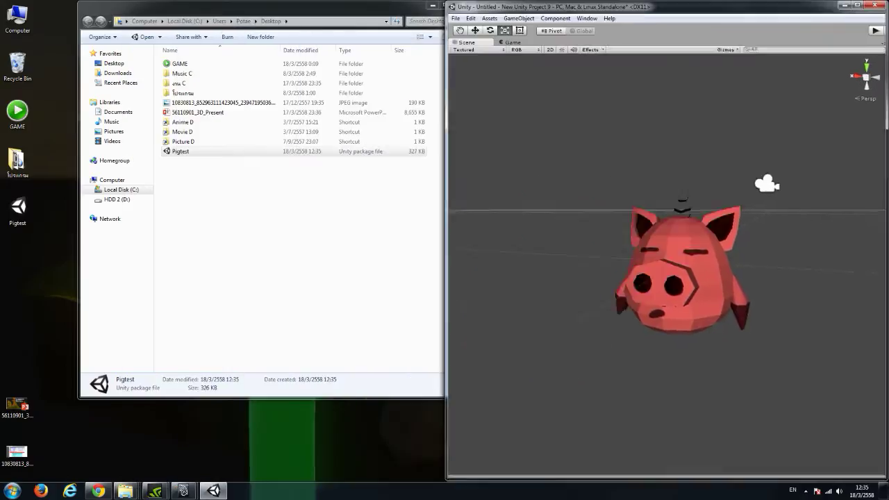
{"action": "left_click", "coordinate": [458, 18]}
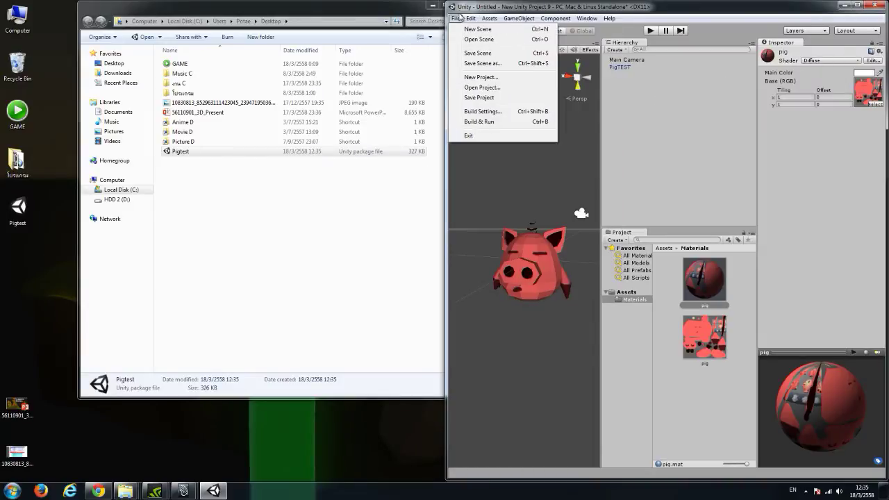
{"action": "left_click", "coordinate": [485, 77]}
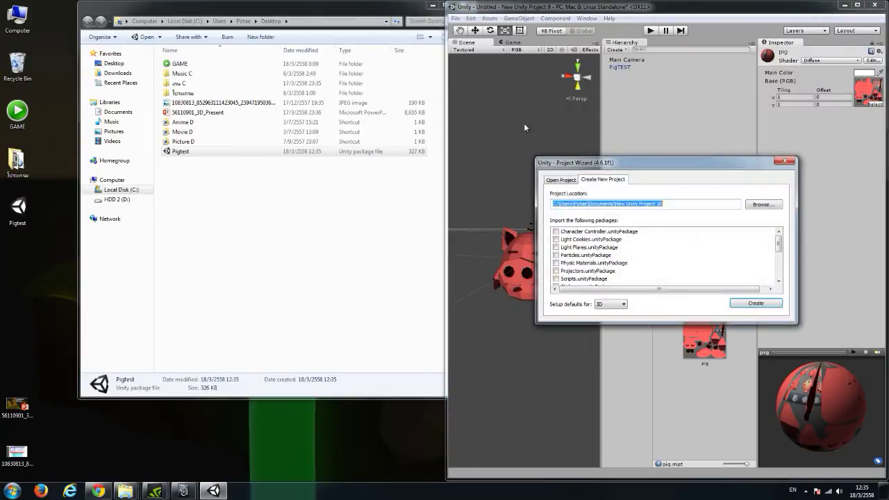
{"action": "left_click", "coordinate": [764, 305]}
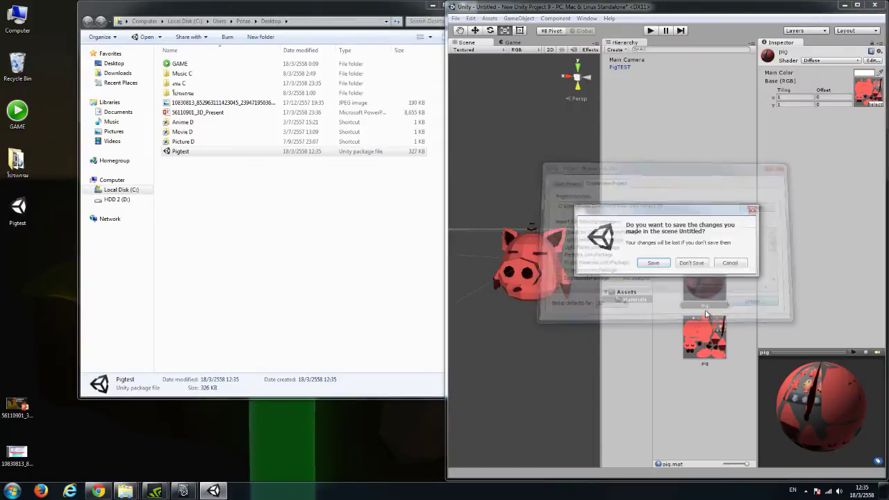
{"action": "left_click", "coordinate": [692, 263]}
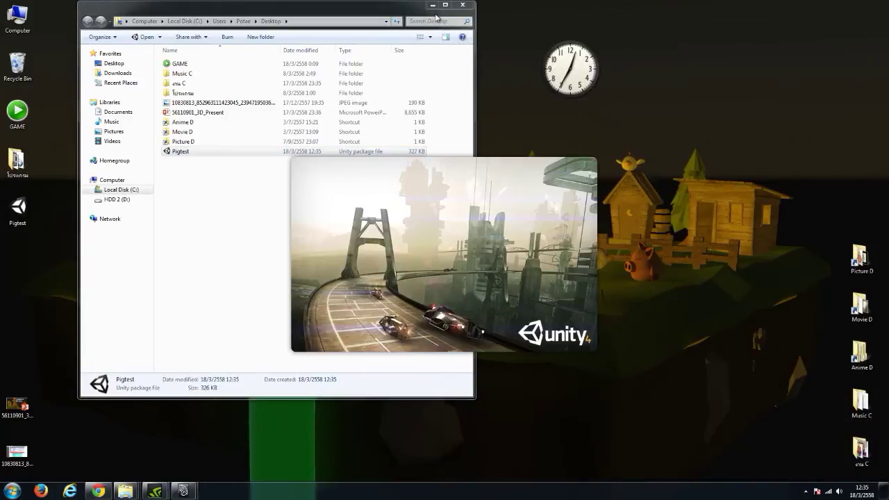
Close the Welcome window and import the Pigtest package's Materials folder
{"action": "left_click", "coordinate": [435, 9]}
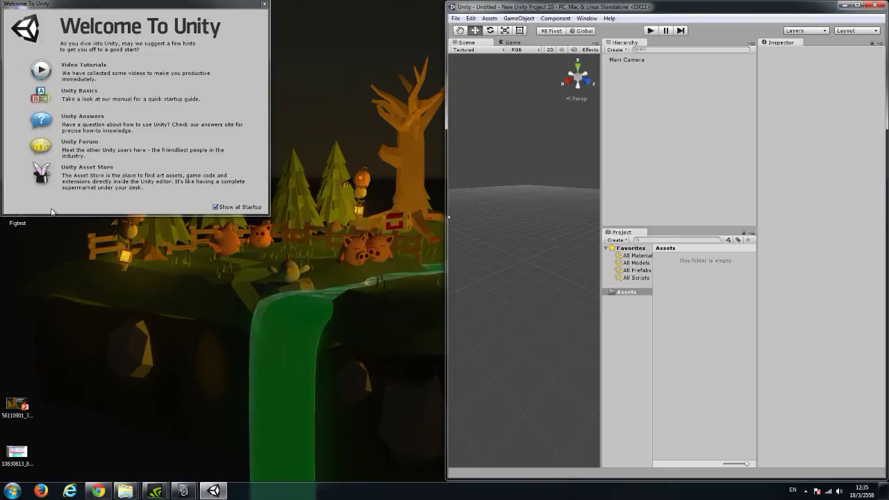
{"action": "left_click", "coordinate": [264, 5]}
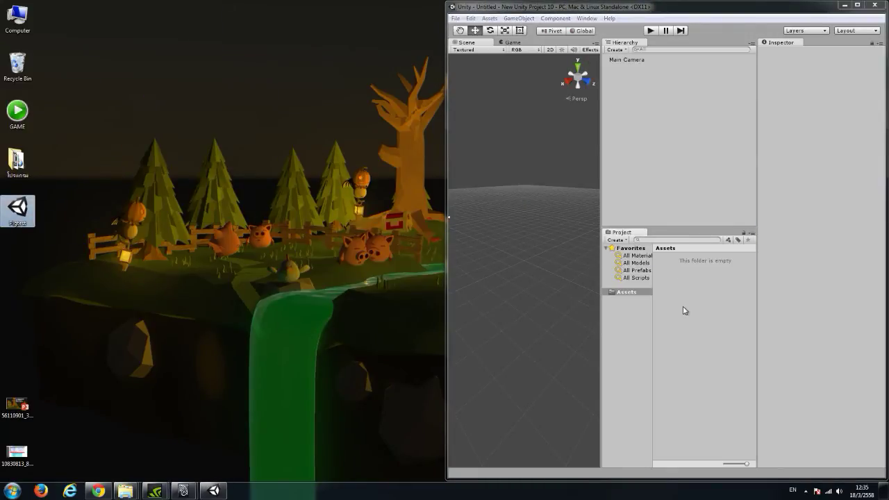
{"action": "left_click", "coordinate": [295, 219]}
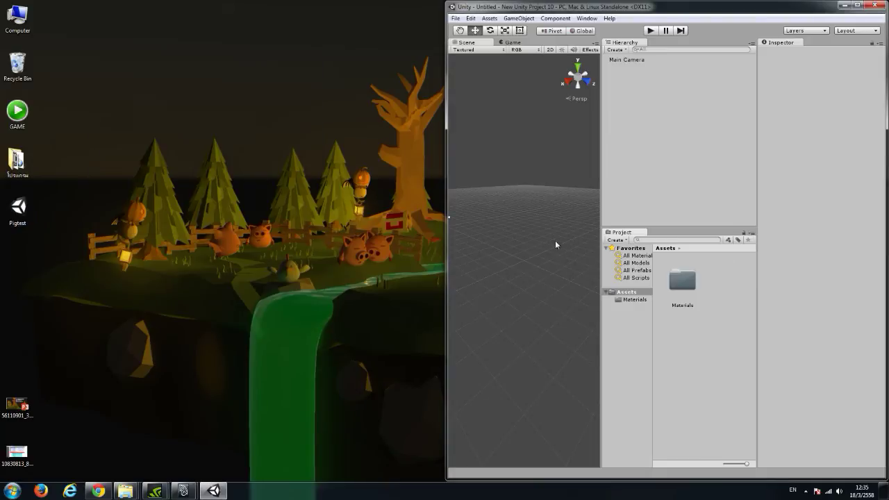
{"action": "left_click_drag", "start_coordinate": [449, 245], "coordinate": [95, 245]}
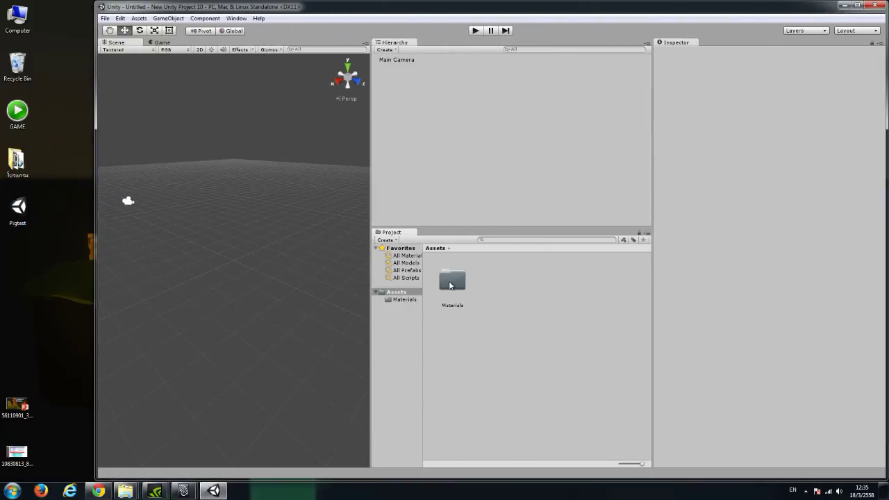
{"action": "double_click", "coordinate": [450, 285]}
{"action": "left_click", "coordinate": [497, 276]}
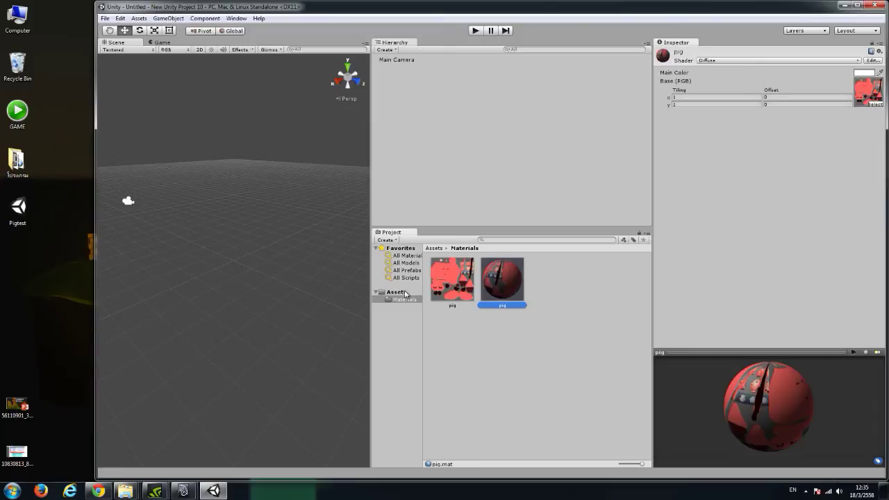
{"action": "left_click", "coordinate": [405, 292]}
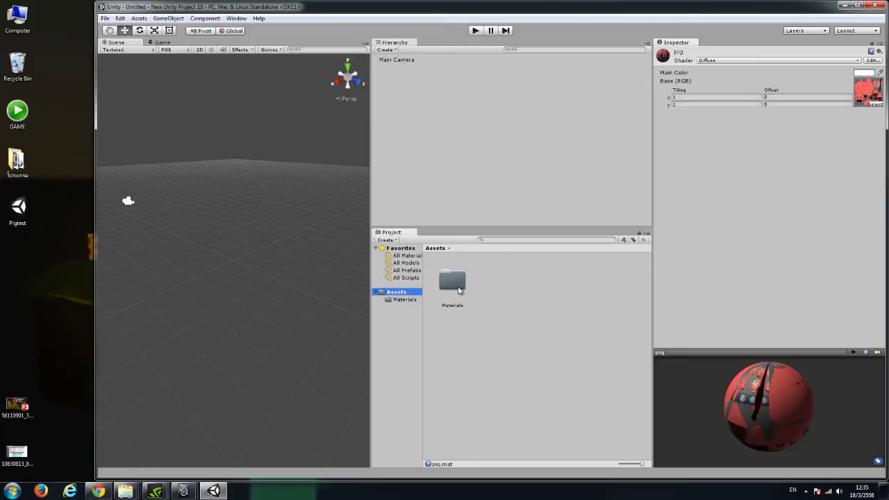
{"action": "left_click", "coordinate": [459, 290]}
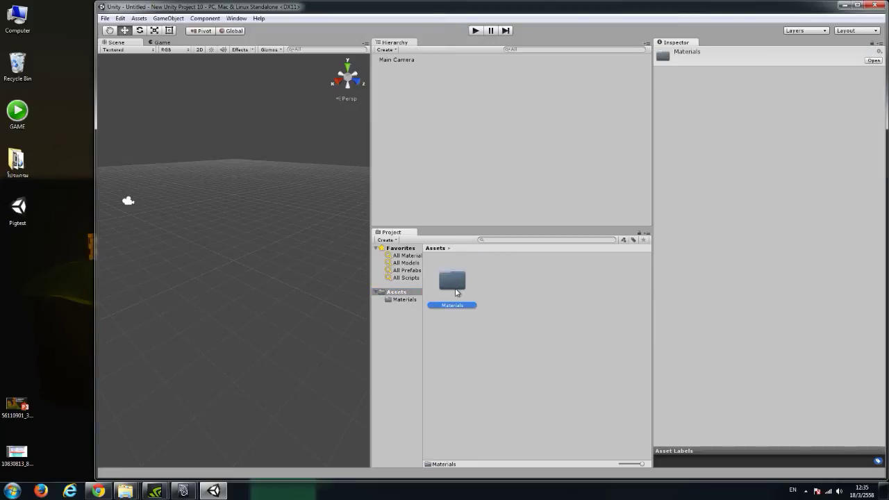
{"action": "left_click", "coordinate": [857, 4]}
{"action": "left_click", "coordinate": [818, 23]}
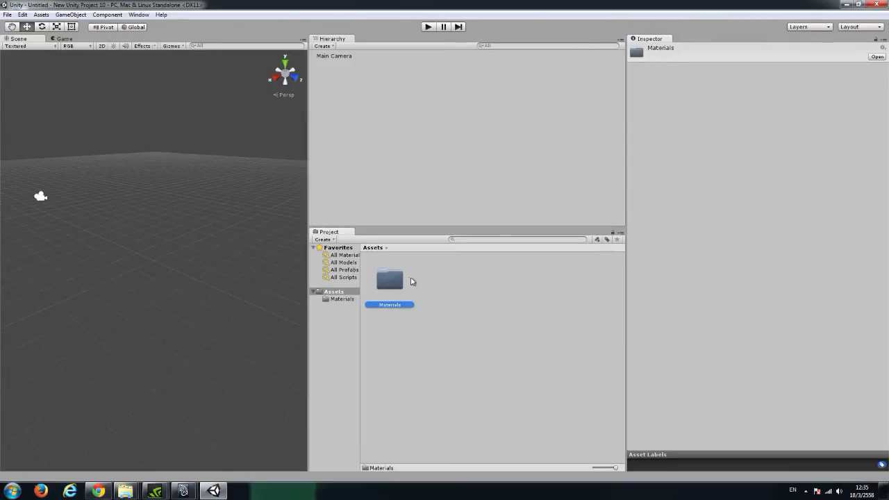
{"action": "double_click", "coordinate": [390, 284]}
{"action": "mouse_move", "coordinate": [421, 276]}
{"action": "left_mouse_down"}
{"action": "mouse_move", "coordinate": [429, 221]}
{"action": "mouse_move", "coordinate": [436, 283]}
{"action": "left_mouse_up"}
{"action": "left_click", "coordinate": [336, 292]}
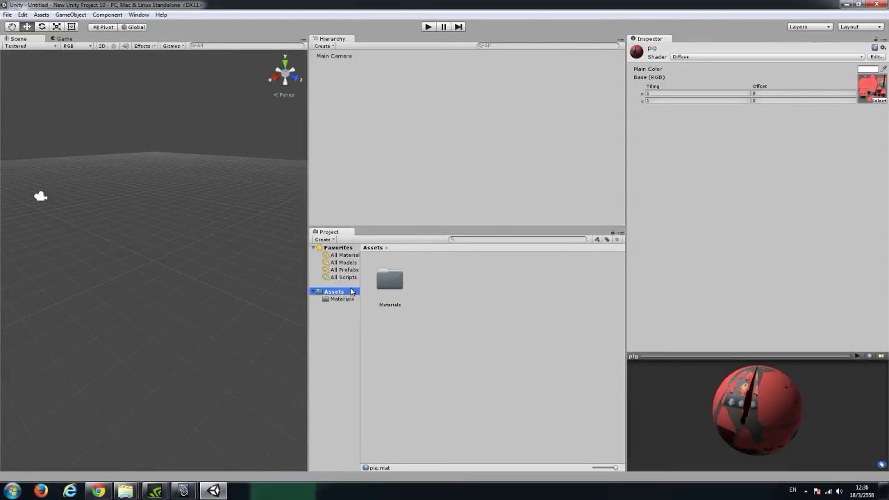
{"action": "left_click", "coordinate": [408, 296]}
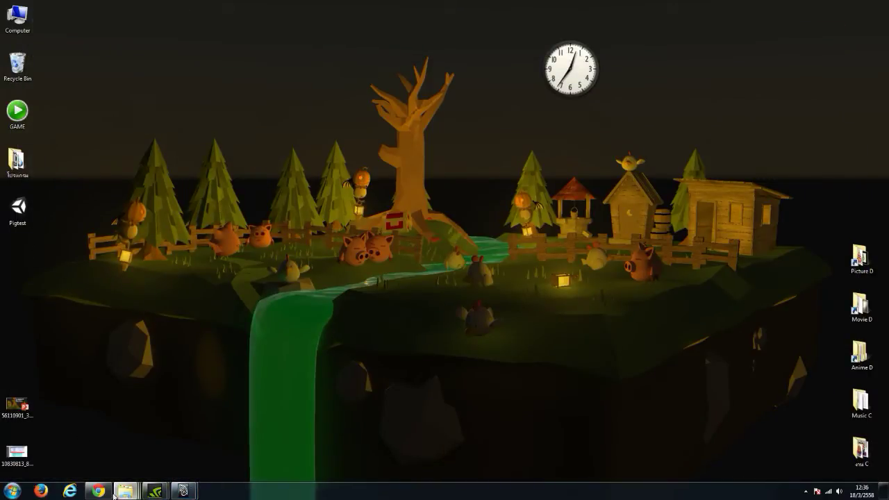
{"action": "mouse_move", "coordinate": [126, 492]}
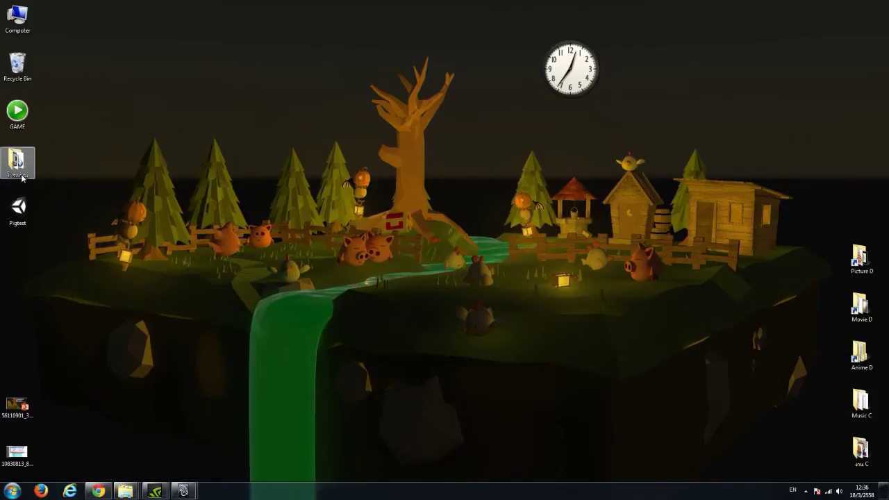
{"action": "double_click", "coordinate": [22, 173]}
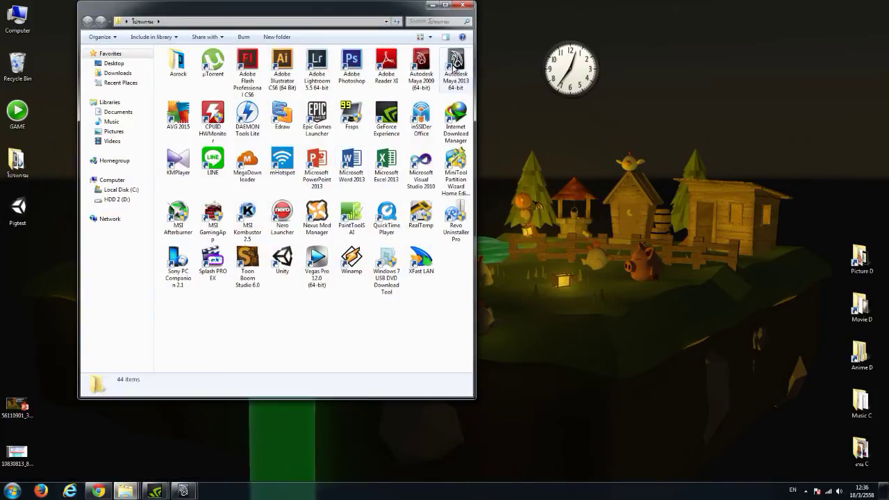
{"action": "double_click", "coordinate": [283, 259]}
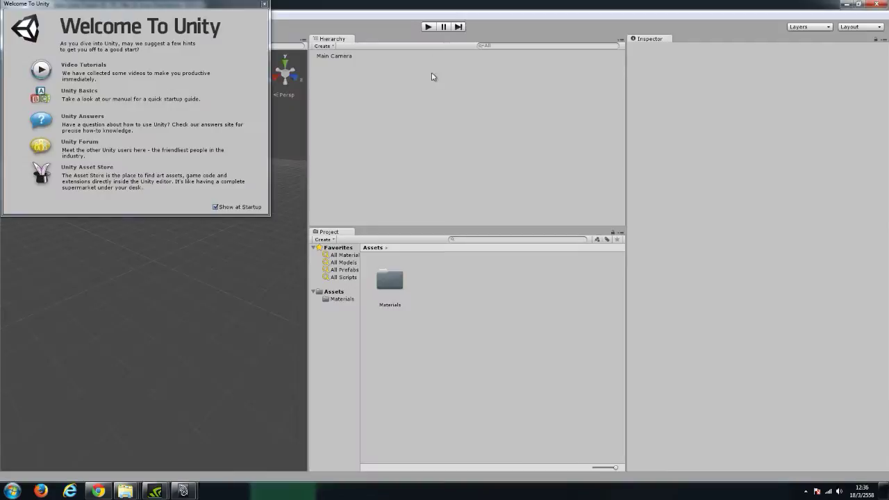
{"action": "left_click", "coordinate": [264, 4]}
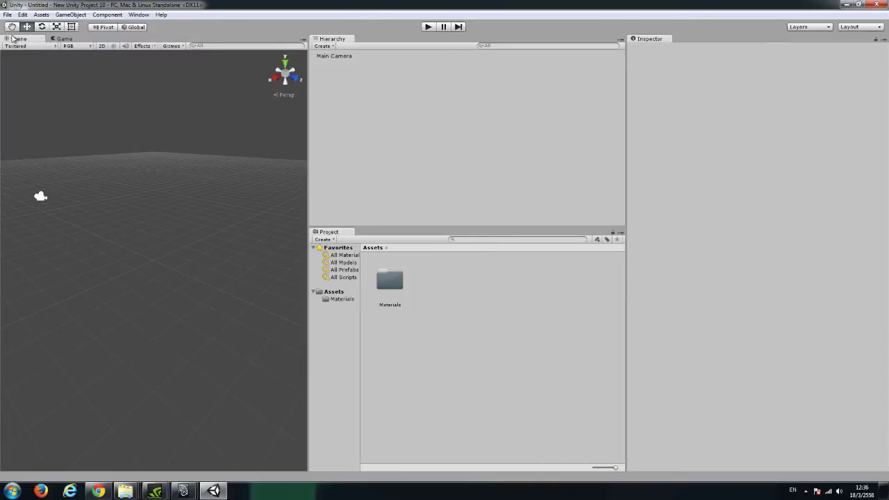
Create the empty New Unity Project 11 and close the Welcome To Unity window
{"action": "left_click", "coordinate": [6, 15]}
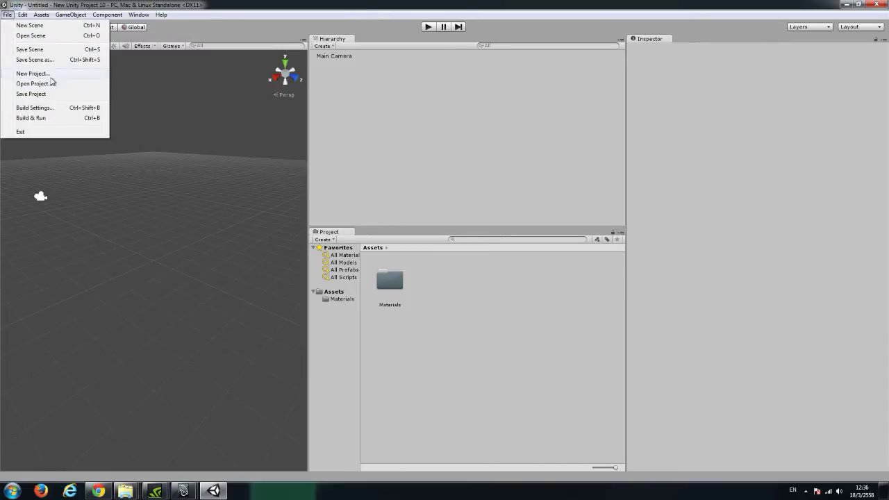
{"action": "left_click", "coordinate": [59, 35]}
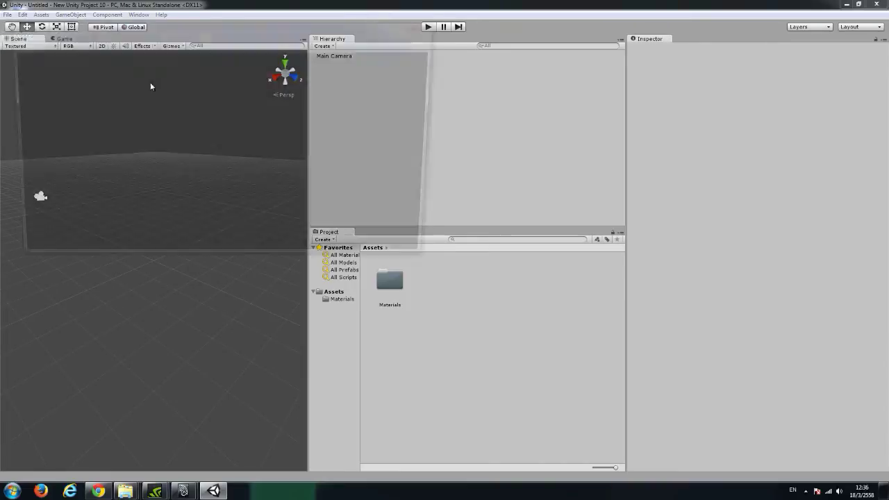
{"action": "left_click", "coordinate": [430, 25]}
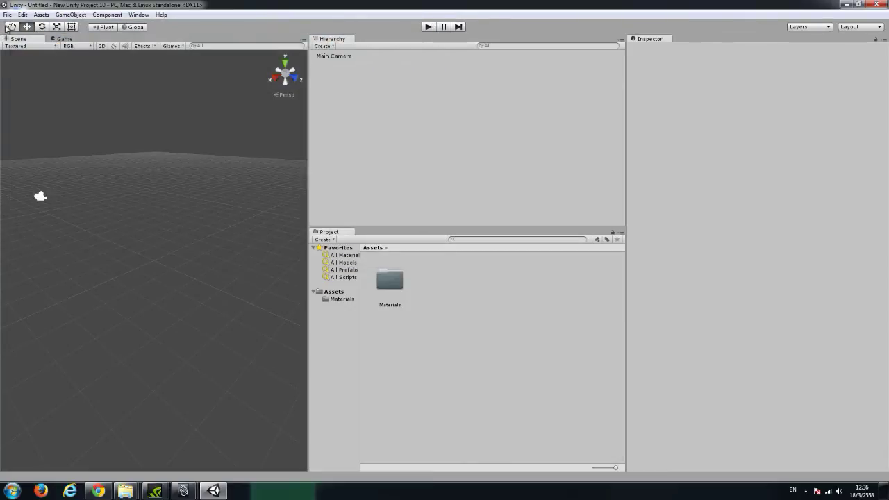
{"action": "left_click", "coordinate": [7, 14]}
{"action": "left_click", "coordinate": [33, 74]}
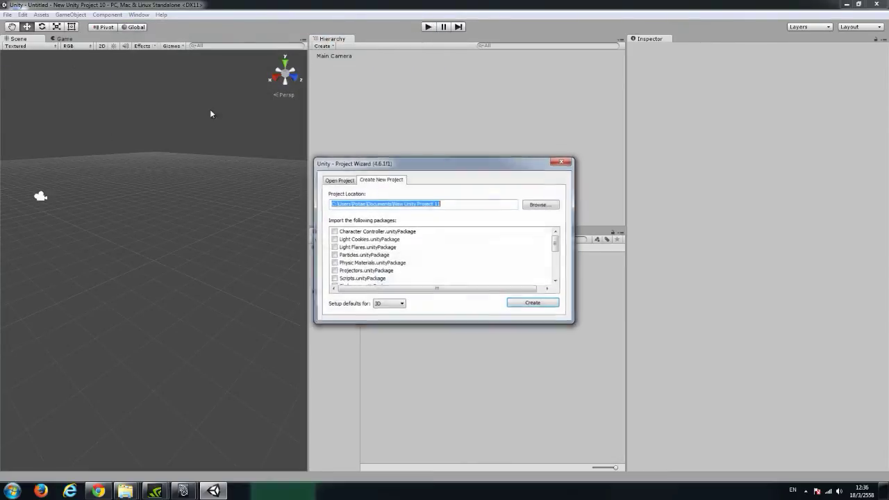
{"action": "left_click", "coordinate": [525, 305]}
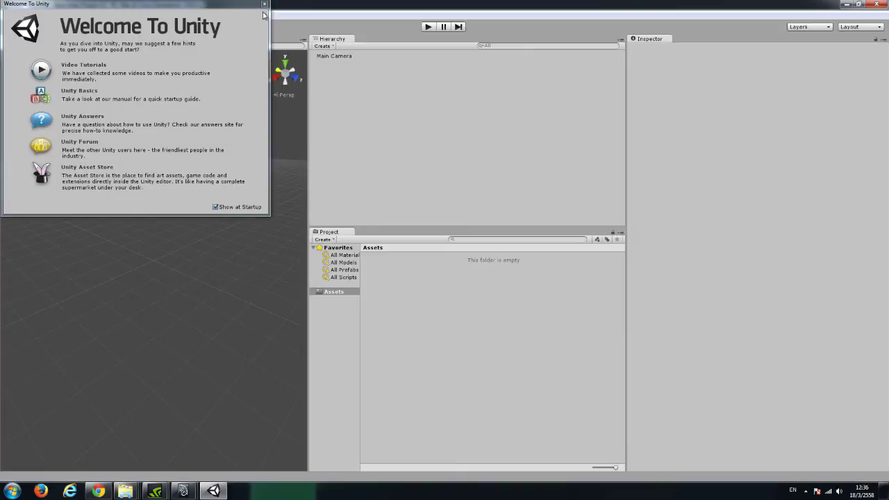
{"action": "left_click", "coordinate": [264, 4]}
{"action": "mouse_move", "coordinate": [125, 491]}
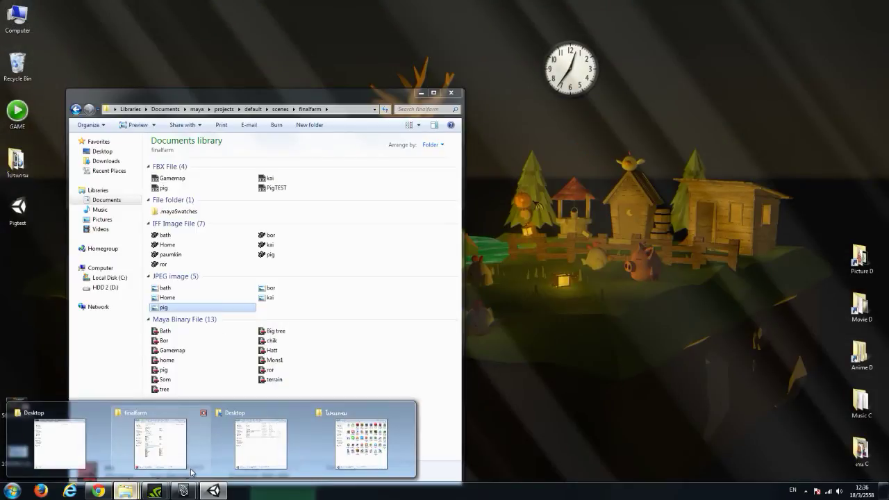
Import PigTEST.fbx into the project and open its Materials folder
{"action": "left_click", "coordinate": [193, 473]}
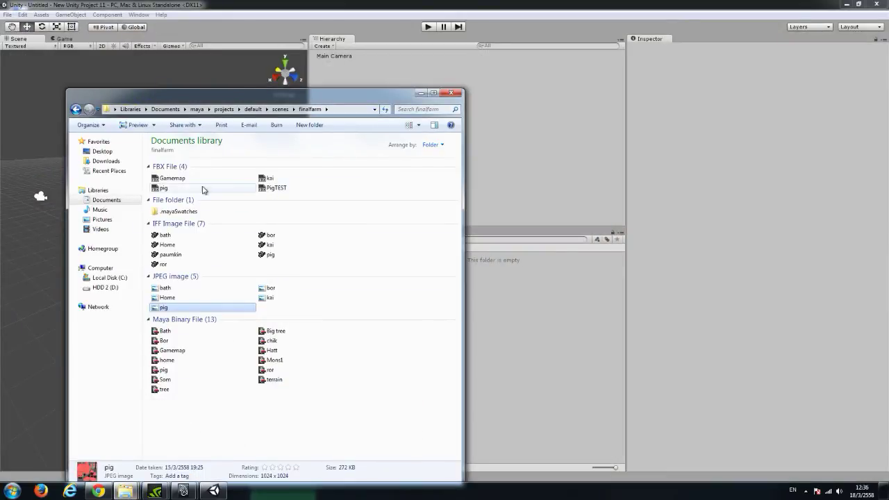
{"action": "left_click", "coordinate": [276, 189]}
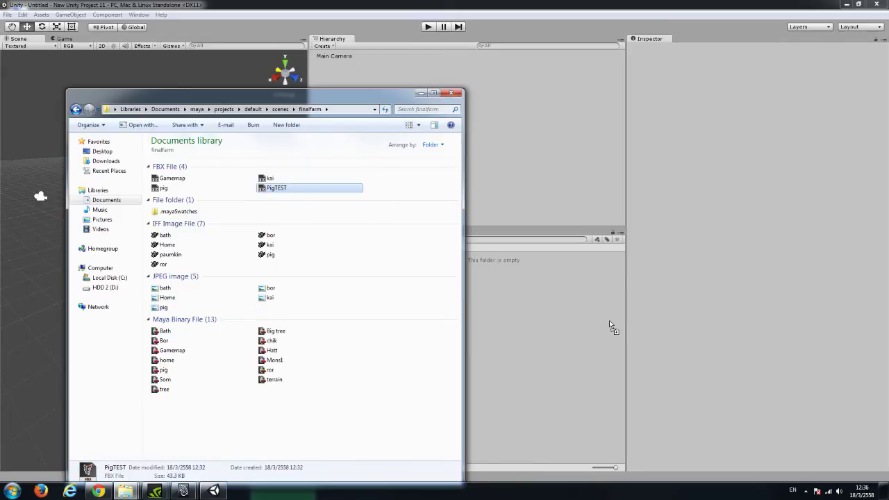
{"action": "left_click_drag", "start_coordinate": [611, 325], "coordinate": [549, 293]}
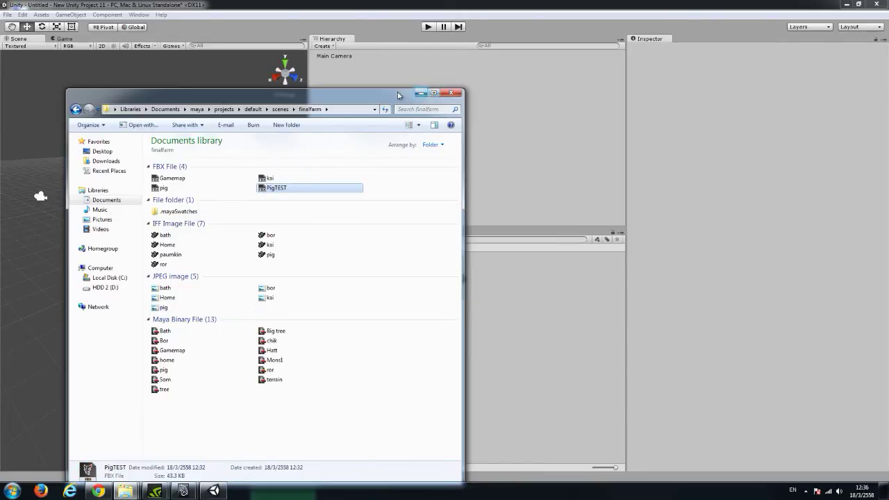
{"action": "left_click_drag", "start_coordinate": [399, 94], "coordinate": [322, 94]}
{"action": "left_click", "coordinate": [393, 279]}
{"action": "double_click", "coordinate": [394, 279]}
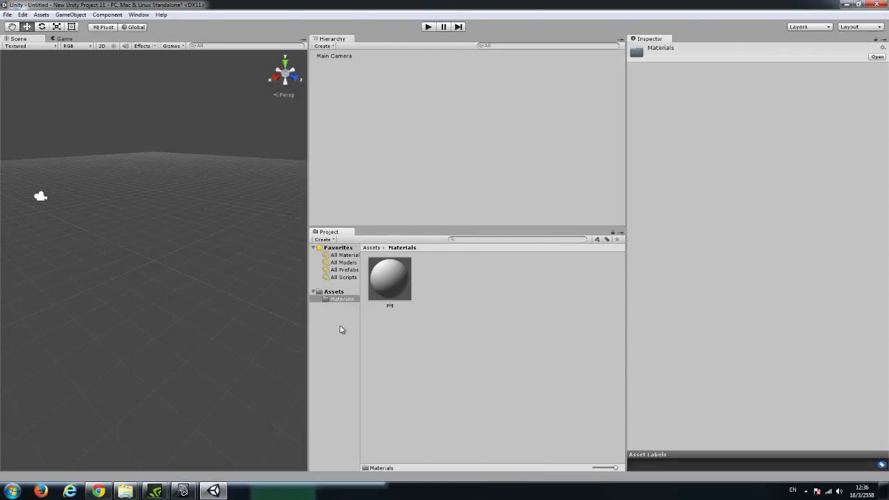
Import pig.jpg into Materials and apply it to the pig material's Base slot
{"action": "mouse_move", "coordinate": [125, 491]}
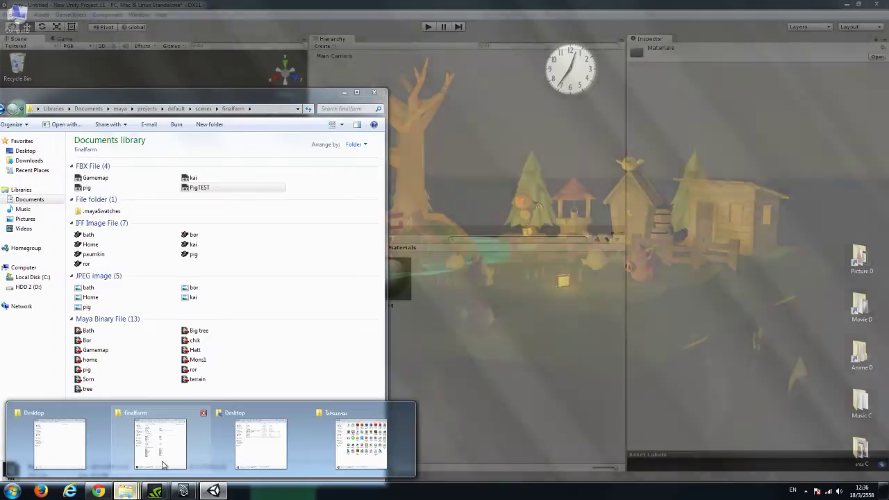
{"action": "left_click", "coordinate": [161, 441]}
{"action": "mouse_move", "coordinate": [86, 307]}
{"action": "left_mouse_down"}
{"action": "mouse_move", "coordinate": [410, 205]}
{"action": "mouse_move", "coordinate": [438, 278]}
{"action": "left_mouse_up"}
{"action": "left_click", "coordinate": [344, 92]}
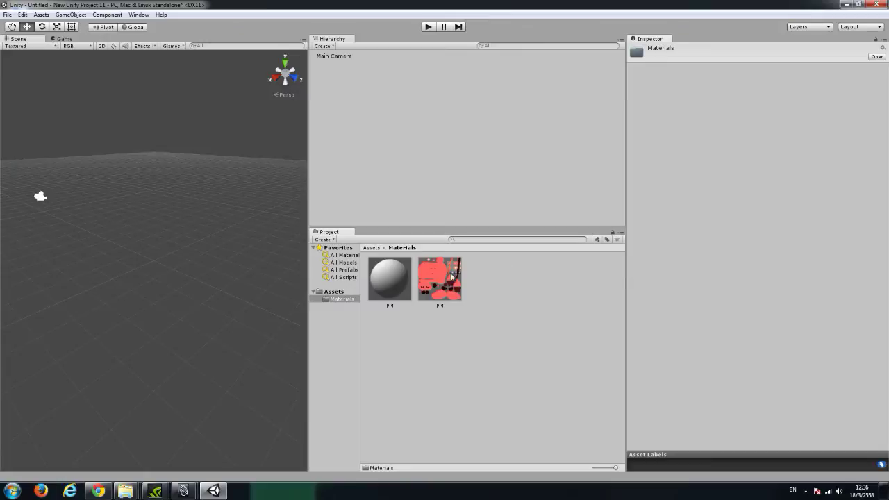
{"action": "left_click_drag", "start_coordinate": [447, 285], "coordinate": [871, 98]}
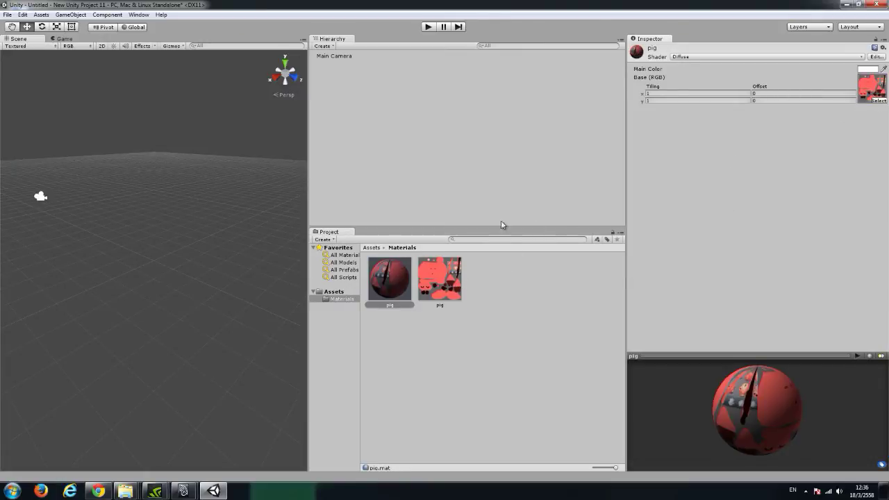
{"action": "left_click", "coordinate": [354, 293]}
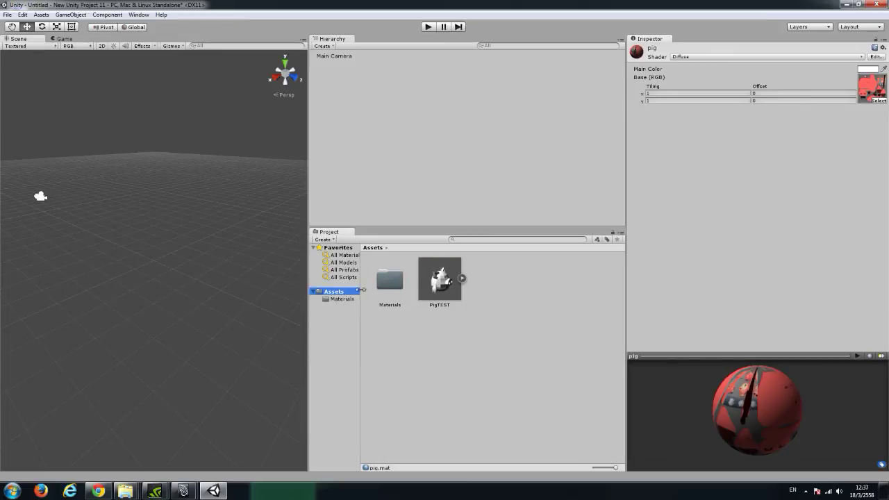
Place PigTEST in the scene and scale it up to about 0.151
{"action": "left_click_drag", "start_coordinate": [429, 284], "coordinate": [265, 232]}
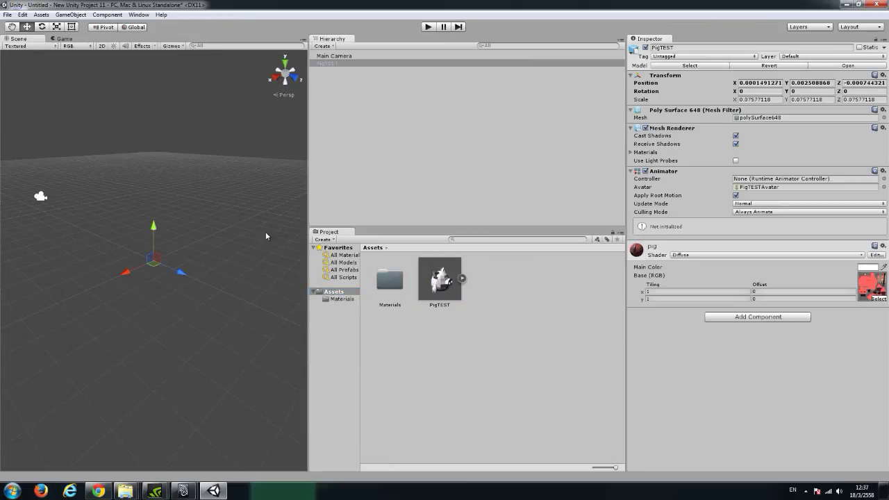
{"action": "scroll", "coordinate": [166, 267], "scroll_direction": "up", "scroll_amount": 5}
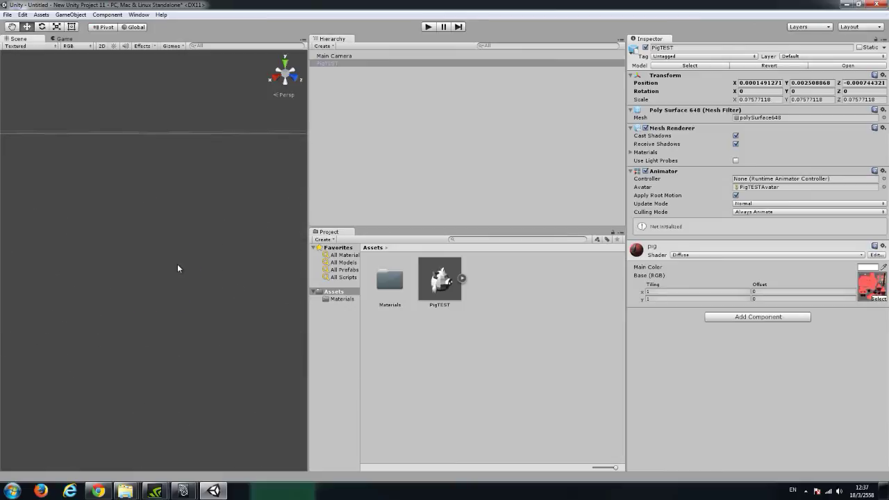
{"action": "left_click_drag", "start_coordinate": [184, 273], "coordinate": [153, 255], "text": "alt"}
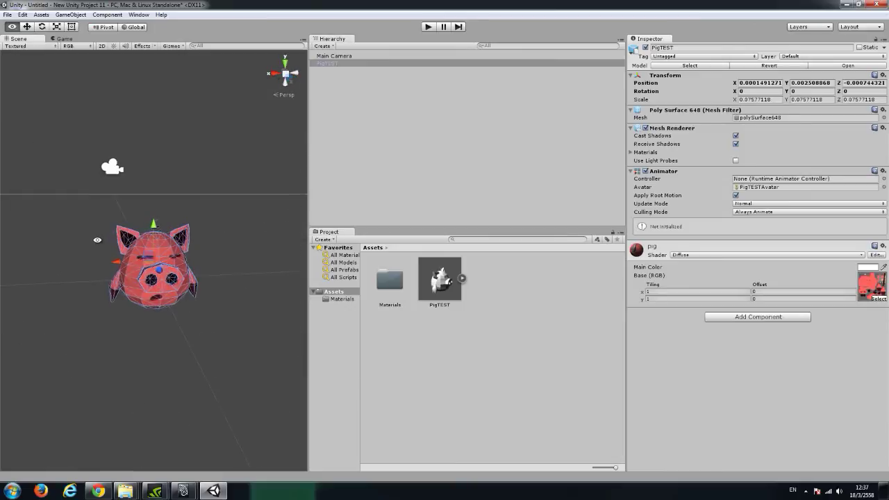
{"action": "key", "text": "r"}
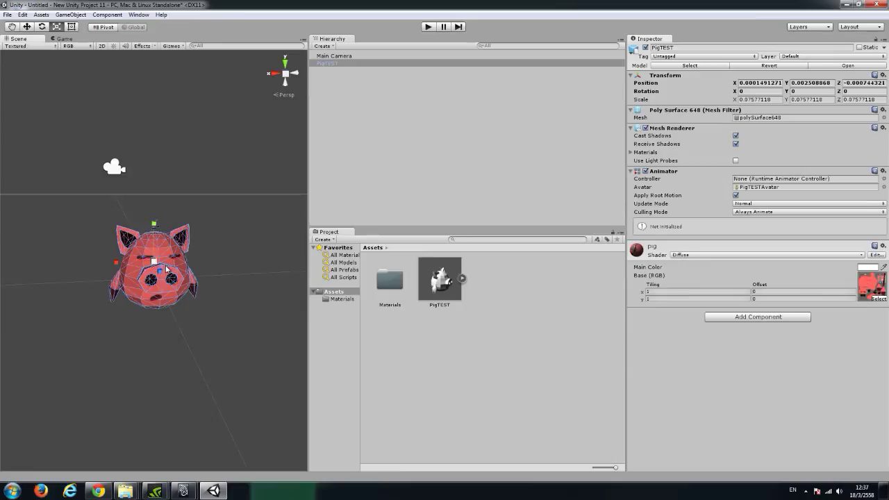
{"action": "mouse_move", "coordinate": [154, 261]}
{"action": "left_mouse_down"}
{"action": "mouse_move", "coordinate": [207, 262]}
{"action": "mouse_move", "coordinate": [296, 230]}
{"action": "left_mouse_up"}
{"action": "mouse_move", "coordinate": [310, 277]}
{"action": "left_mouse_down"}
{"action": "mouse_move", "coordinate": [471, 285]}
{"action": "mouse_move", "coordinate": [462, 288]}
{"action": "left_mouse_up"}
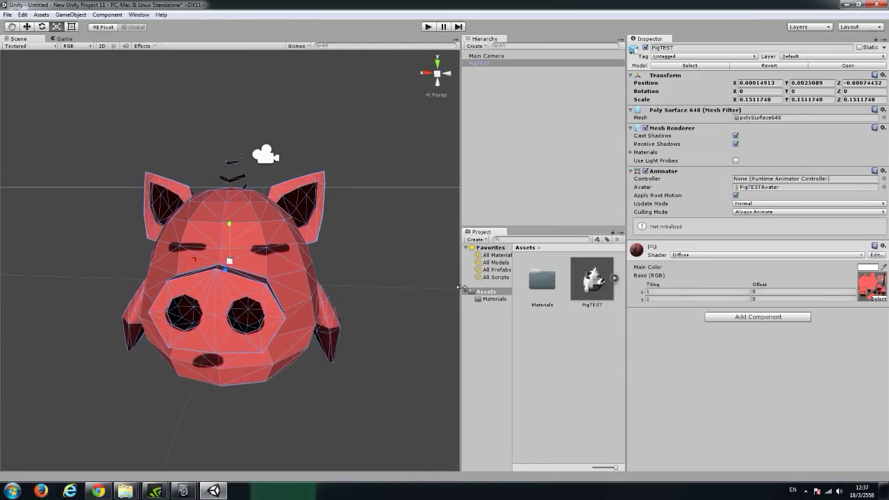
{"action": "left_click", "coordinate": [540, 250]}
{"action": "left_click", "coordinate": [536, 159]}
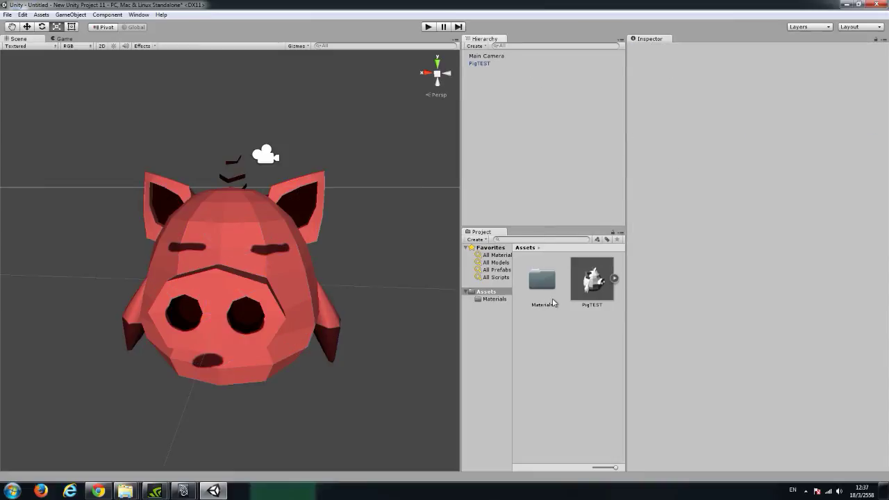
Create a new empty prefab named Pig
{"action": "left_click", "coordinate": [477, 239]}
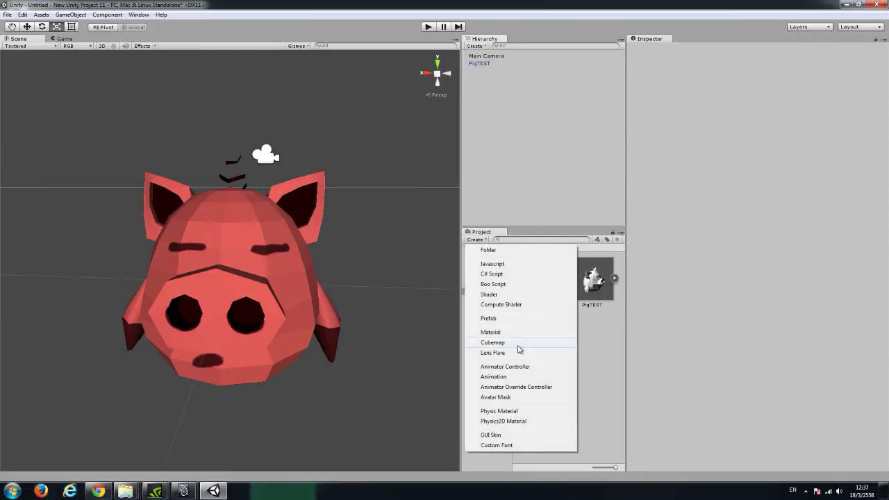
{"action": "left_click", "coordinate": [537, 320]}
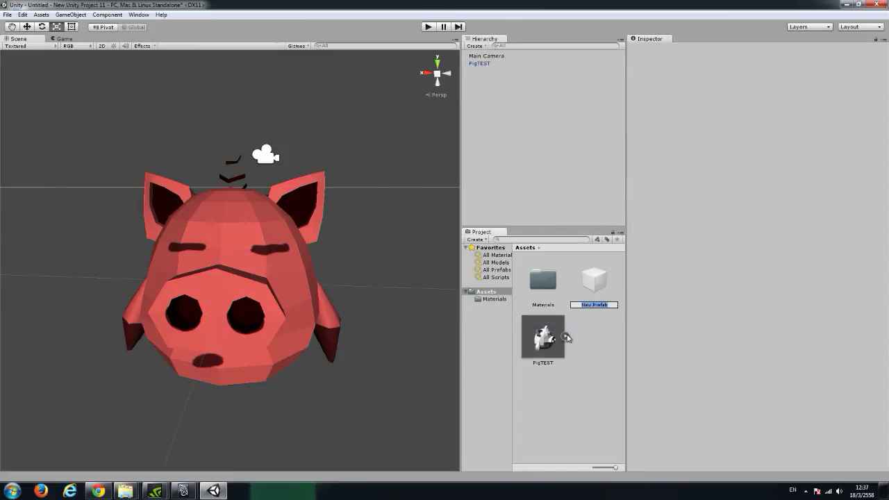
{"action": "type", "text": "Pig"}
{"action": "key", "text": "Return"}
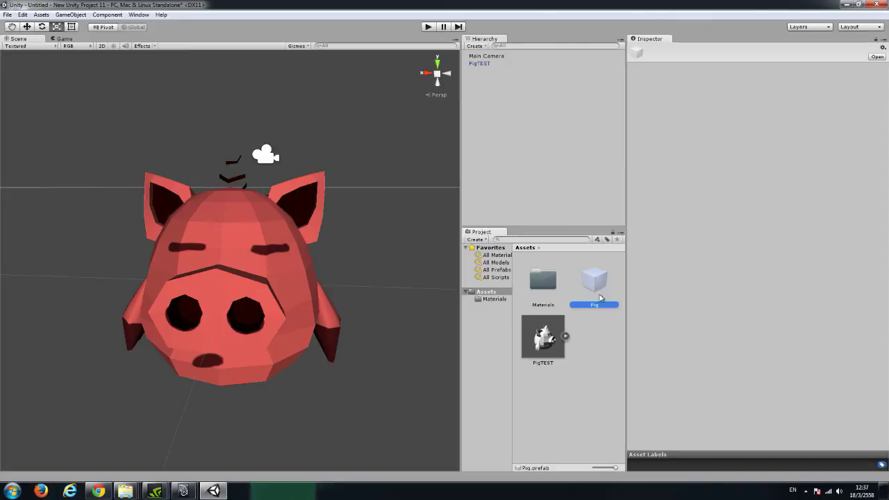
Fill the Pig prefab with the PigTEST model and check its import settings
{"action": "left_click", "coordinate": [483, 64]}
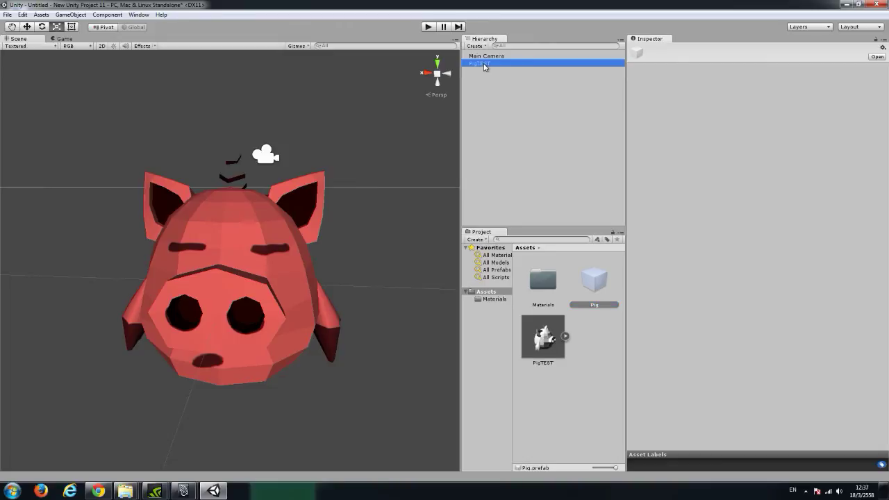
{"action": "left_click_drag", "start_coordinate": [484, 67], "coordinate": [598, 280]}
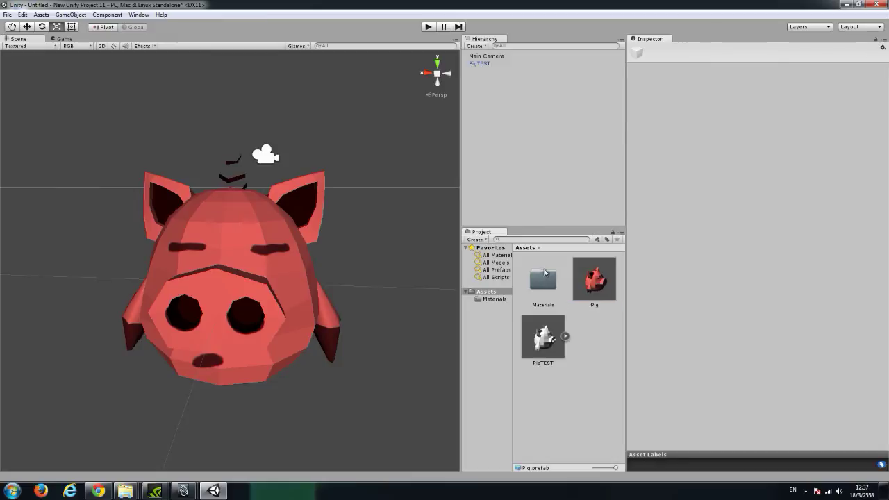
{"action": "left_click", "coordinate": [596, 281]}
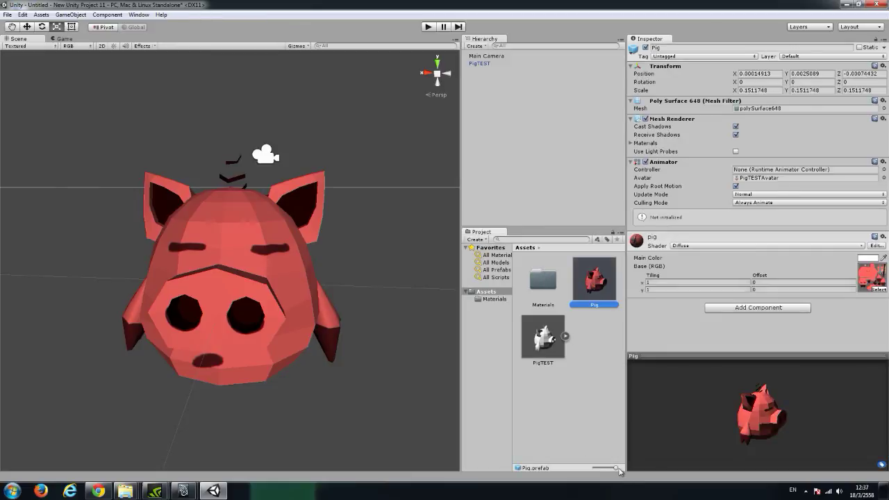
{"action": "left_click_drag", "start_coordinate": [615, 468], "coordinate": [592, 468]}
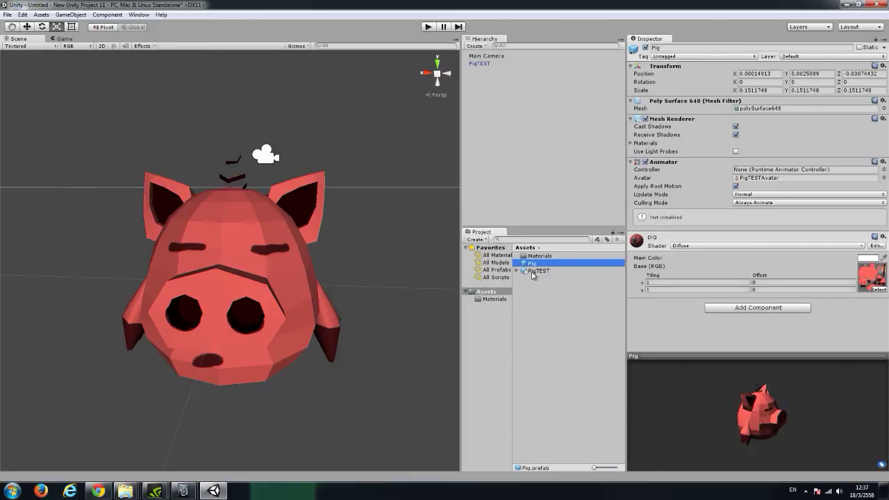
{"action": "left_click", "coordinate": [536, 270]}
{"action": "scroll", "coordinate": [231, 292], "scroll_direction": "down", "scroll_amount": 5}
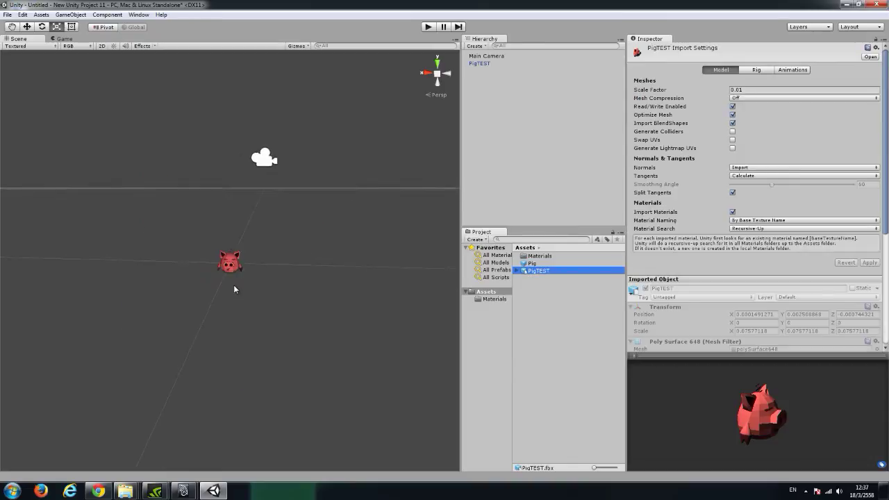
{"action": "scroll", "coordinate": [230, 292], "scroll_direction": "down", "scroll_amount": 5}
{"action": "scroll", "coordinate": [230, 292], "scroll_direction": "up", "scroll_amount": 10}
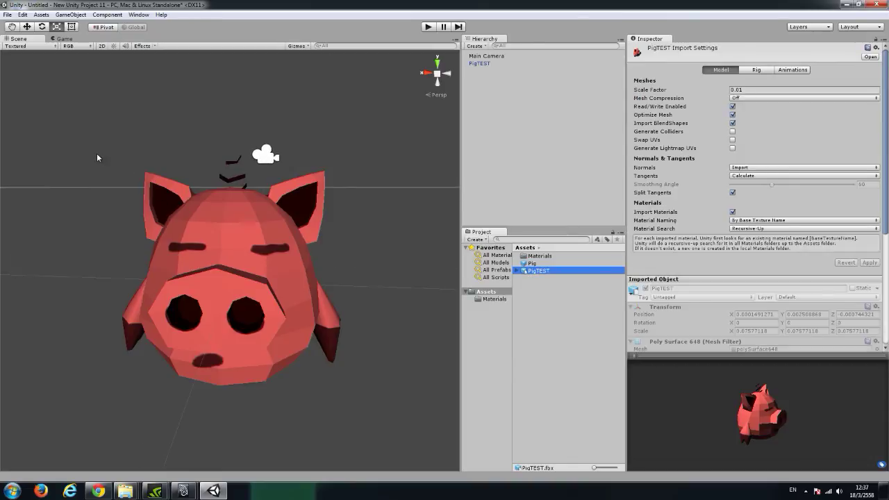
{"action": "scroll", "coordinate": [112, 162], "scroll_direction": "down", "scroll_amount": 5}
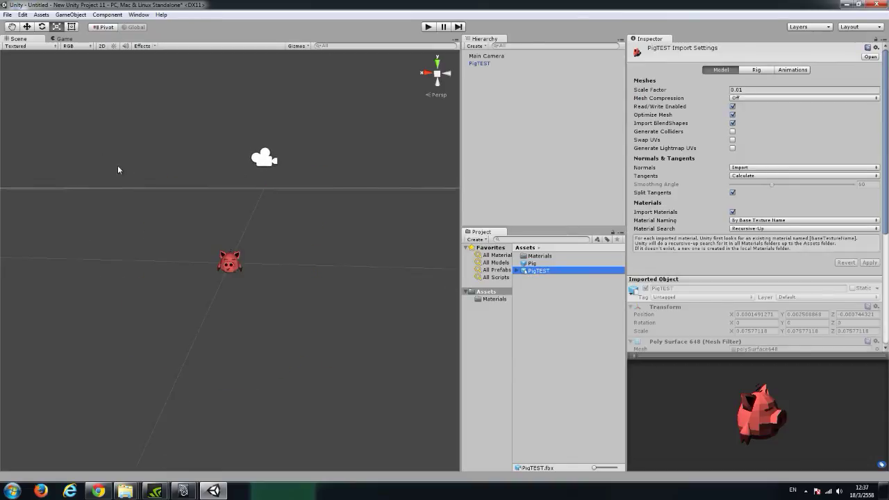
Delete PigTEST from the scene and place a Pig prefab instance instead
{"action": "left_click", "coordinate": [529, 264]}
{"action": "left_click_drag", "start_coordinate": [170, 218], "coordinate": [256, 294]}
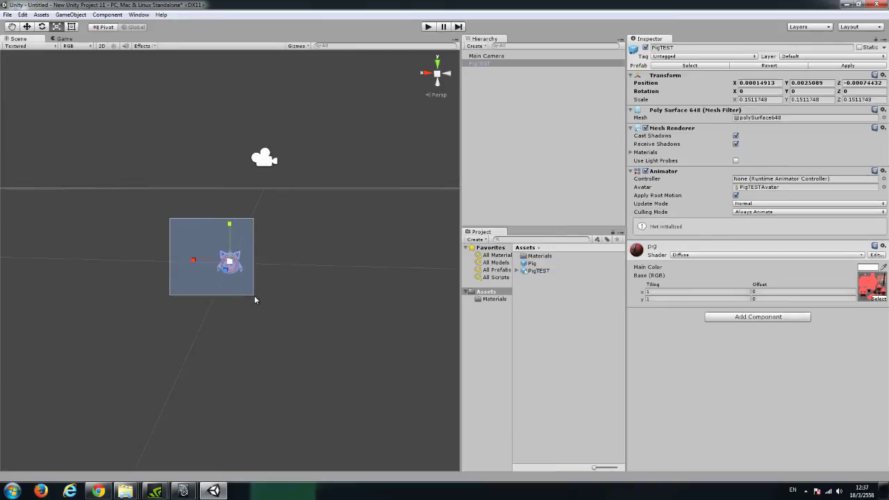
{"action": "key", "text": "f"}
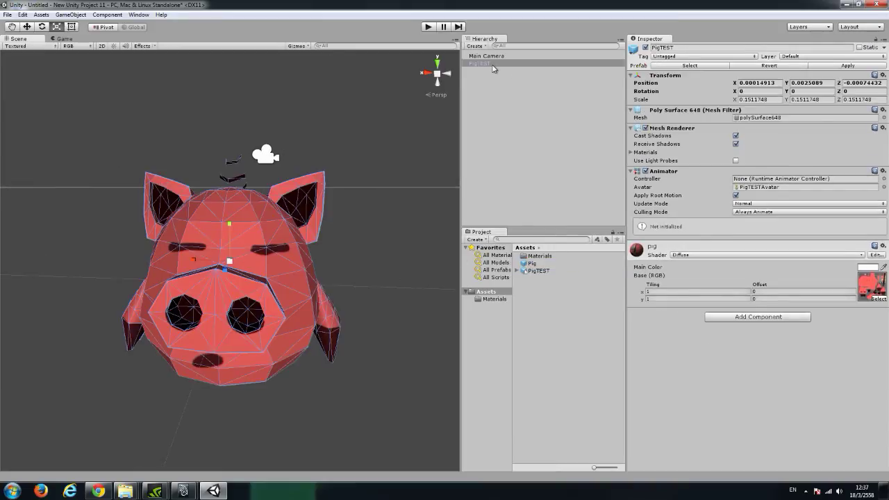
{"action": "left_click", "coordinate": [494, 64]}
{"action": "key", "text": "Delete"}
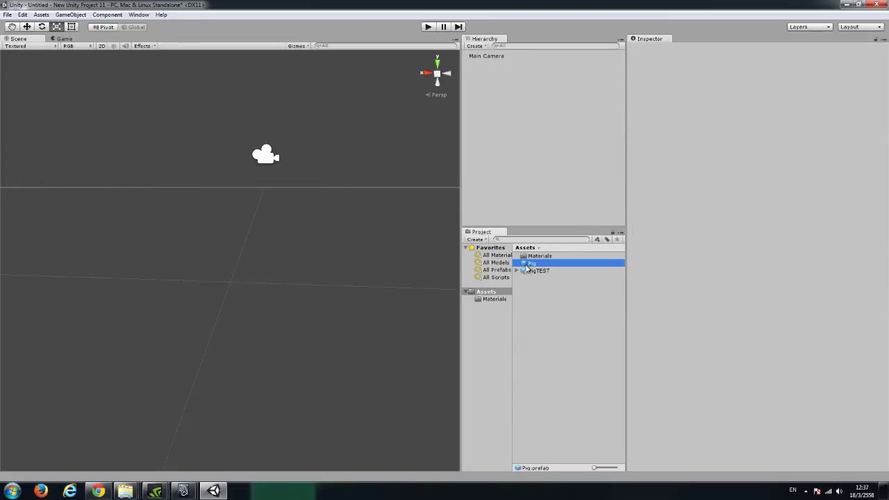
{"action": "left_click_drag", "start_coordinate": [528, 263], "coordinate": [530, 182]}
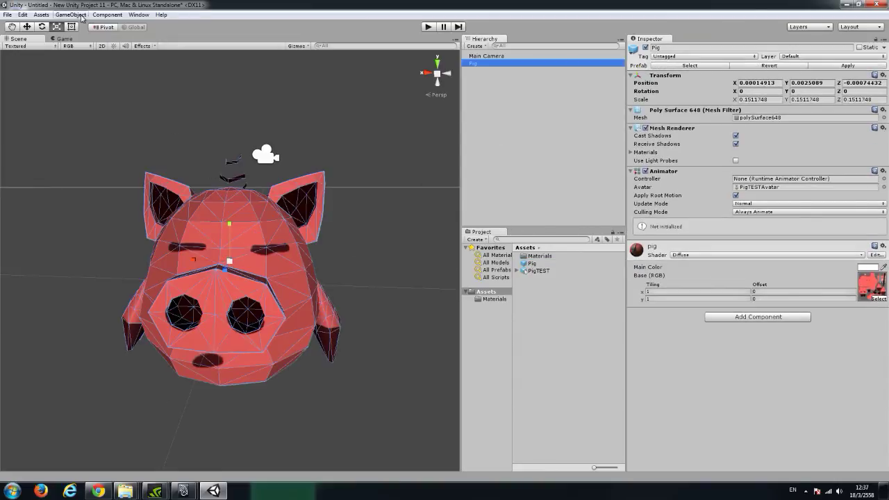
Export all the pig assets as the 'htrsh' package on the Desktop
{"action": "left_click", "coordinate": [41, 14]}
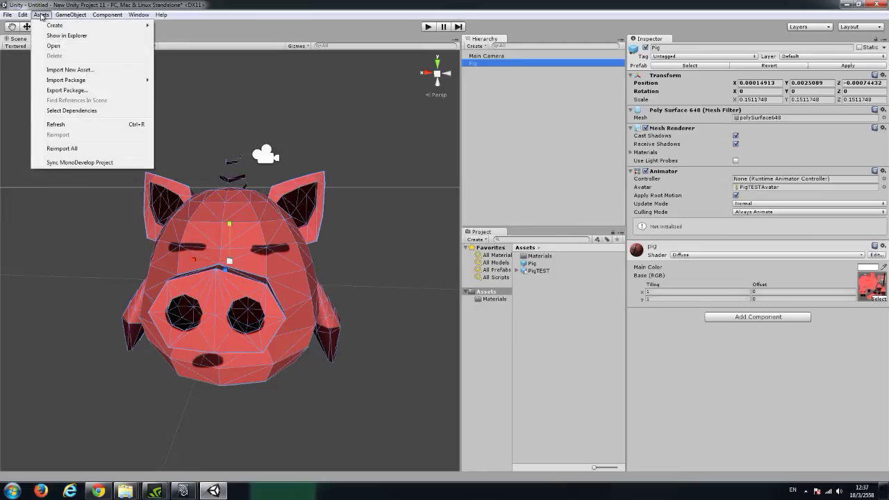
{"action": "left_click", "coordinate": [92, 91]}
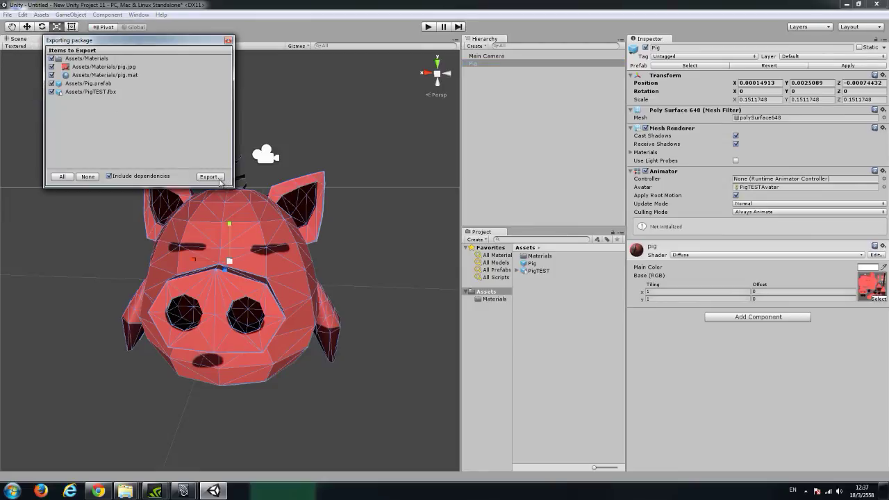
{"action": "left_click", "coordinate": [218, 178]}
{"action": "left_click", "coordinate": [196, 177]}
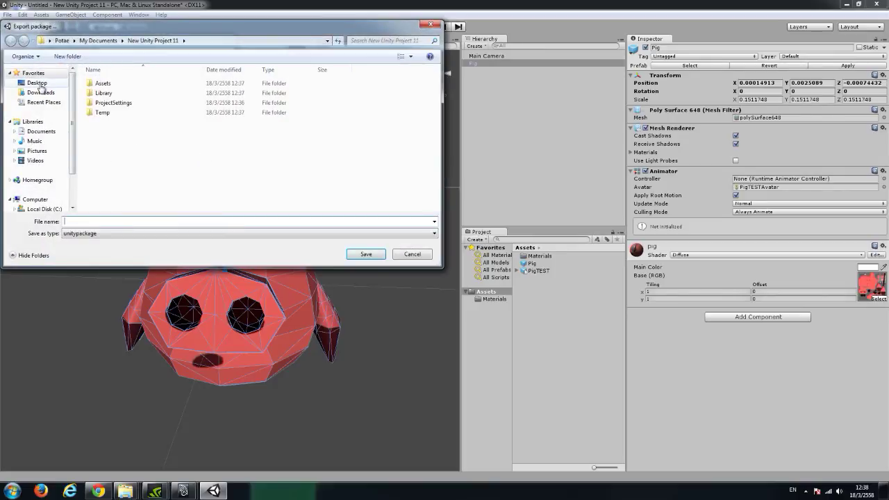
{"action": "left_click", "coordinate": [39, 83]}
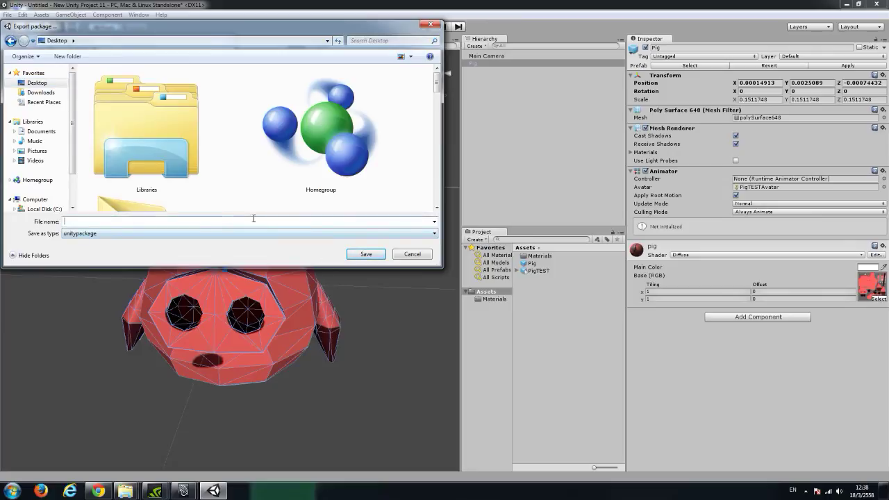
{"action": "type", "text": "htrsh"}
{"action": "left_click", "coordinate": [349, 256]}
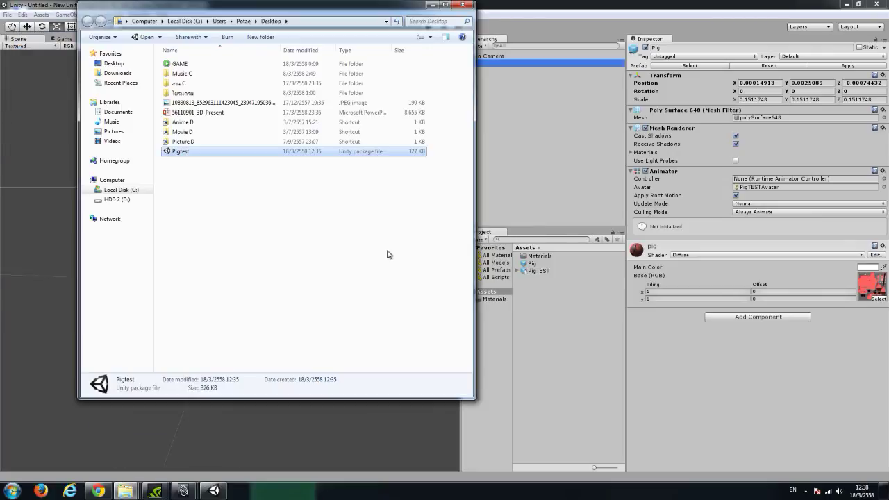
Delete the old Pigtest.unitypackage from the Desktop
{"action": "left_click", "coordinate": [229, 178]}
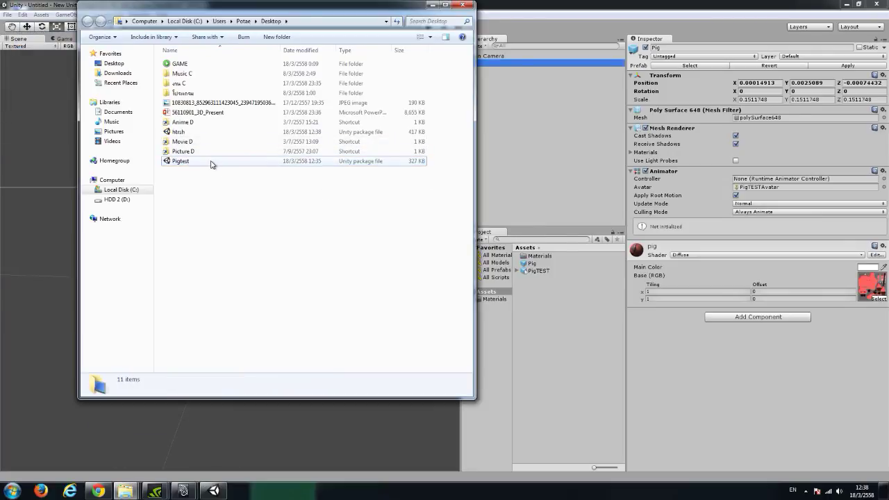
{"action": "left_click", "coordinate": [217, 161]}
{"action": "key", "text": "Delete"}
{"action": "left_click", "coordinate": [483, 282]}
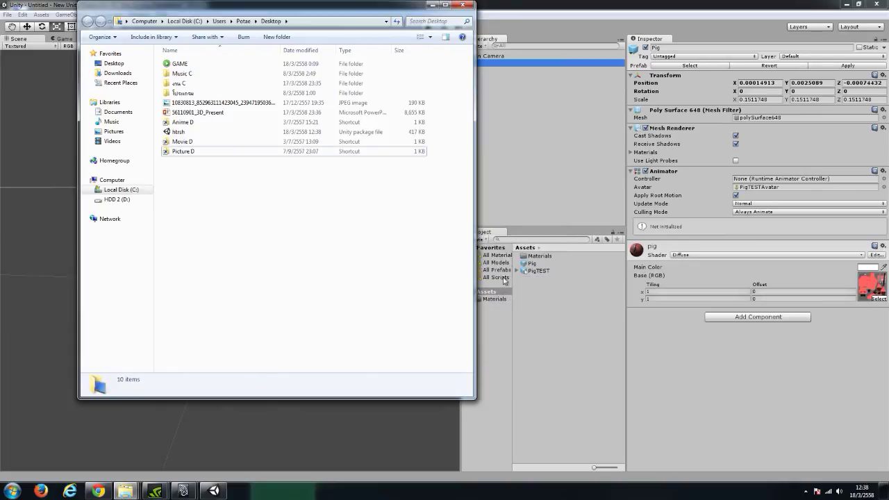
{"action": "left_click", "coordinate": [521, 175]}
Delete the Pig from the scene, plus PigTEST, the Pig prefab and Materials from Assets
{"action": "left_click", "coordinate": [486, 63]}
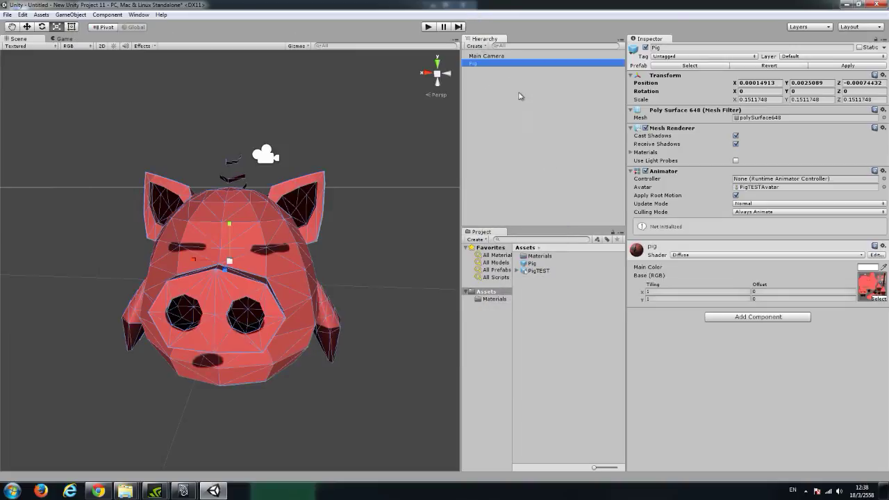
{"action": "key", "text": "Delete"}
{"action": "left_click", "coordinate": [537, 271]}
{"action": "key", "text": "Delete"}
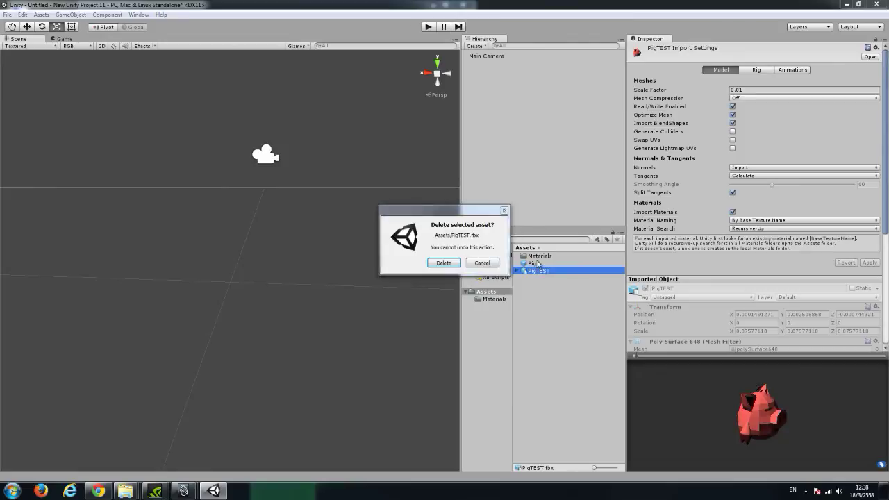
{"action": "left_click", "coordinate": [445, 263]}
{"action": "left_click", "coordinate": [541, 264]}
{"action": "key", "text": "Delete"}
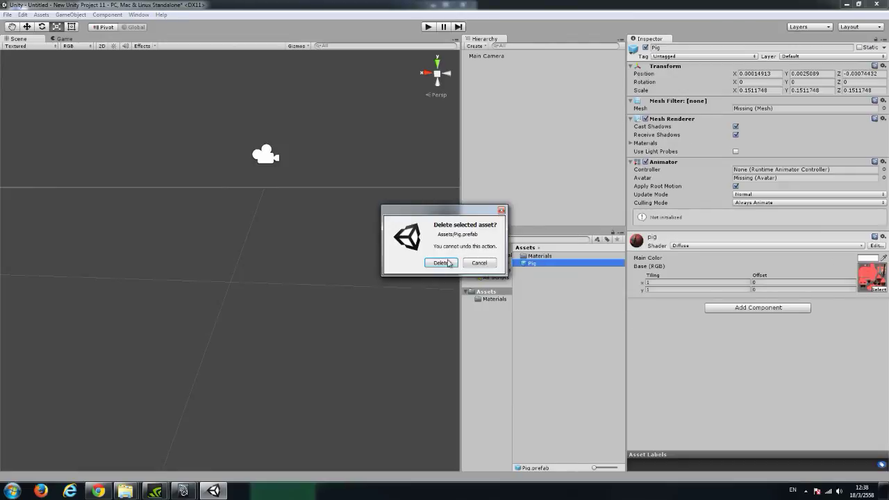
{"action": "left_click", "coordinate": [444, 263]}
{"action": "left_click", "coordinate": [540, 256]}
{"action": "key", "text": "Delete"}
{"action": "left_click", "coordinate": [444, 262]}
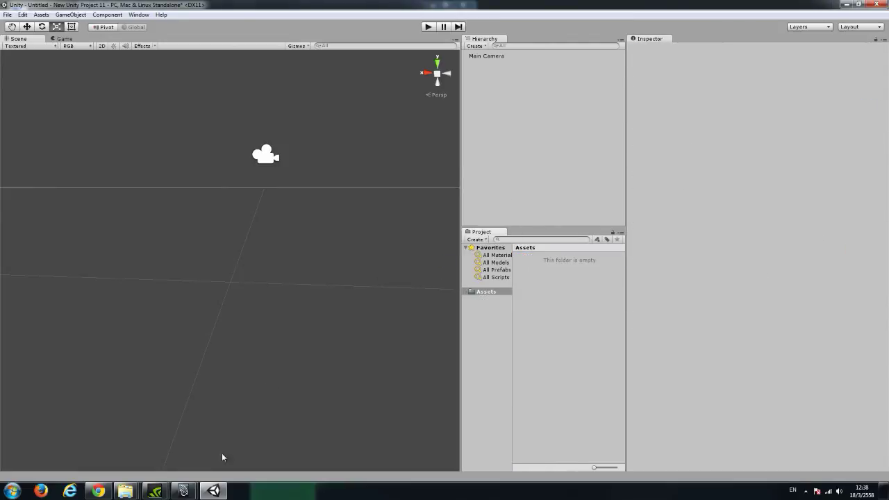
Import all contents of the htrsh package from the Desktop into Assets
{"action": "right_click", "coordinate": [129, 485]}
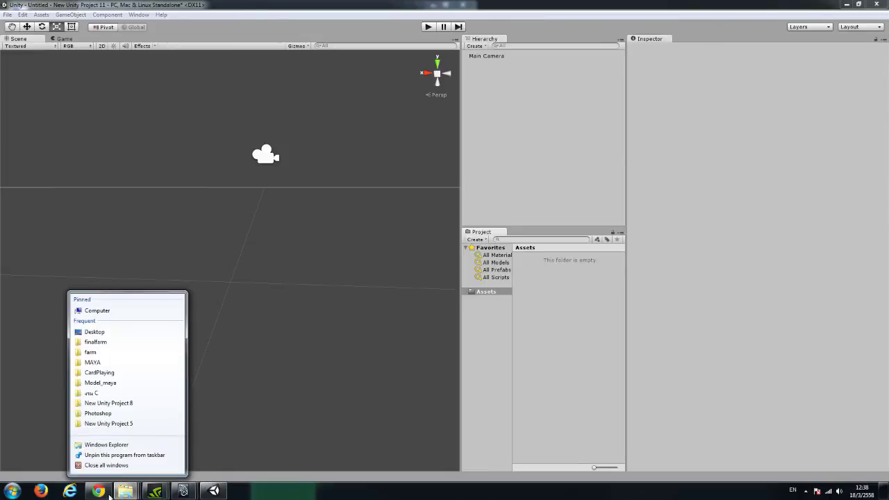
{"action": "double_click", "coordinate": [554, 4]}
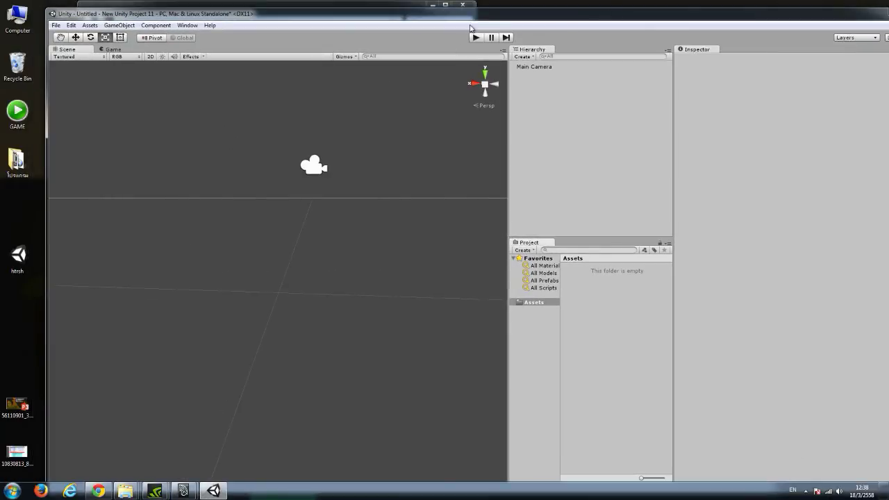
{"action": "left_click_drag", "start_coordinate": [28, 261], "coordinate": [578, 305]}
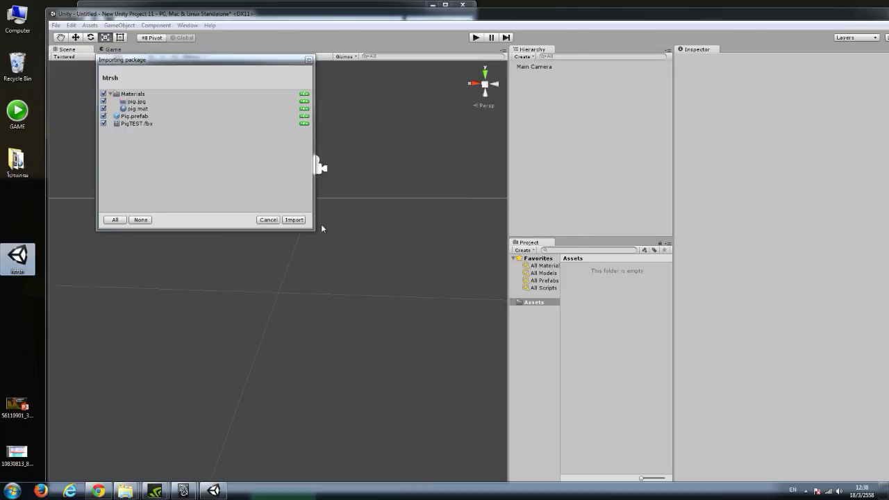
{"action": "left_click", "coordinate": [296, 220]}
Place the restored Pig prefab back into the scene and maximize Unity
{"action": "left_click", "coordinate": [578, 275]}
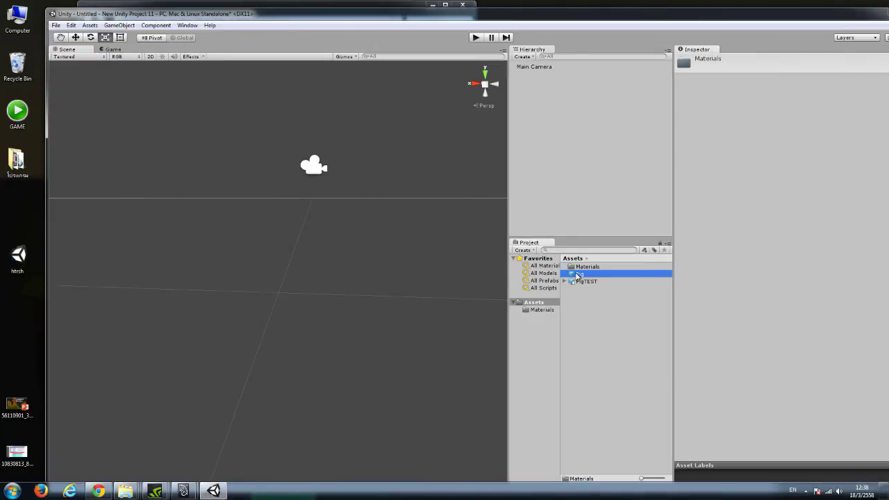
{"action": "left_click_drag", "start_coordinate": [577, 276], "coordinate": [581, 209]}
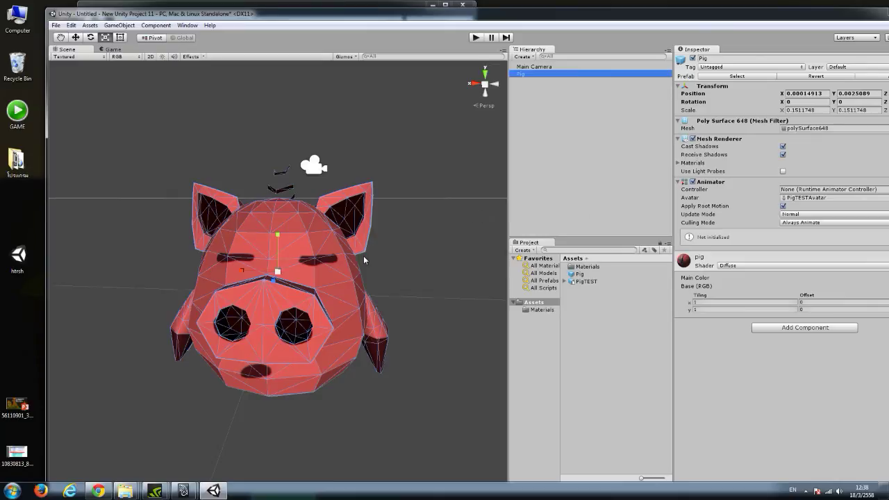
{"action": "right_click_drag", "start_coordinate": [363, 256], "coordinate": [393, 258]}
{"action": "scroll", "coordinate": [394, 258], "scroll_direction": "down", "scroll_amount": 5}
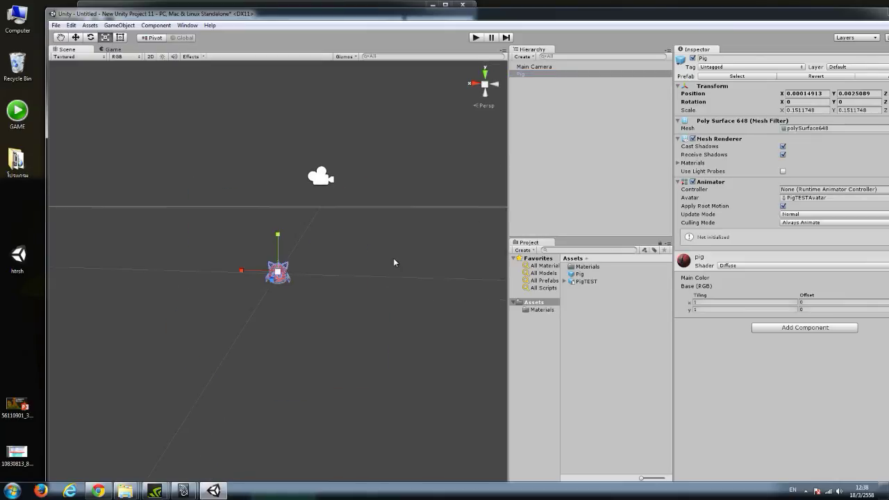
{"action": "double_click", "coordinate": [842, 13]}
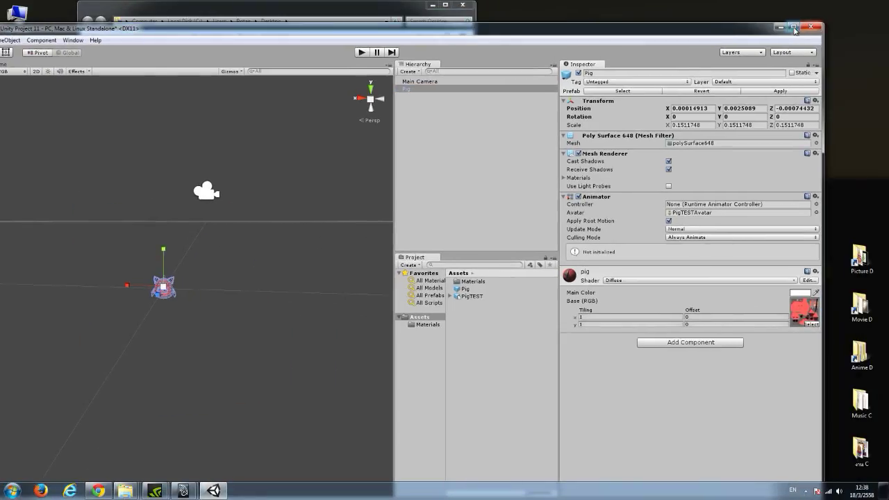